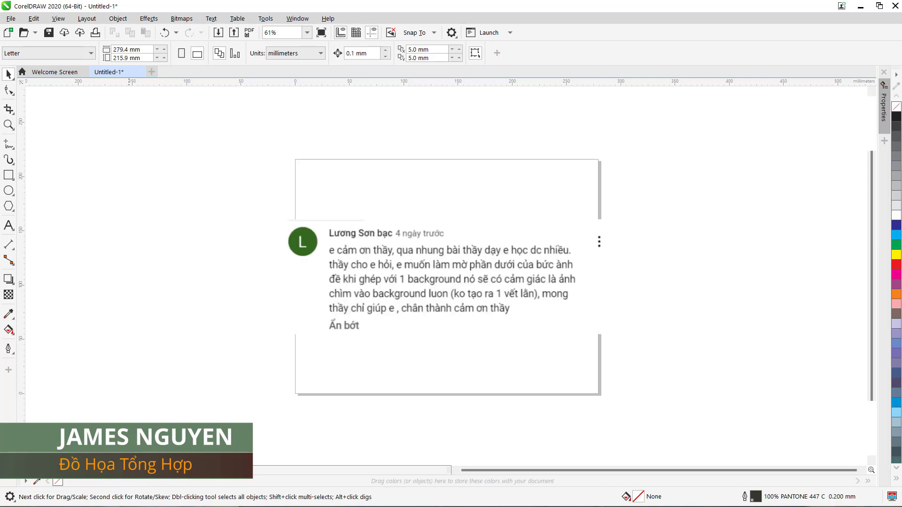
Step: On Page 1, import the Beach 01 and Girl 09 images and place them side by side
{"action": "key", "text": "F4"}
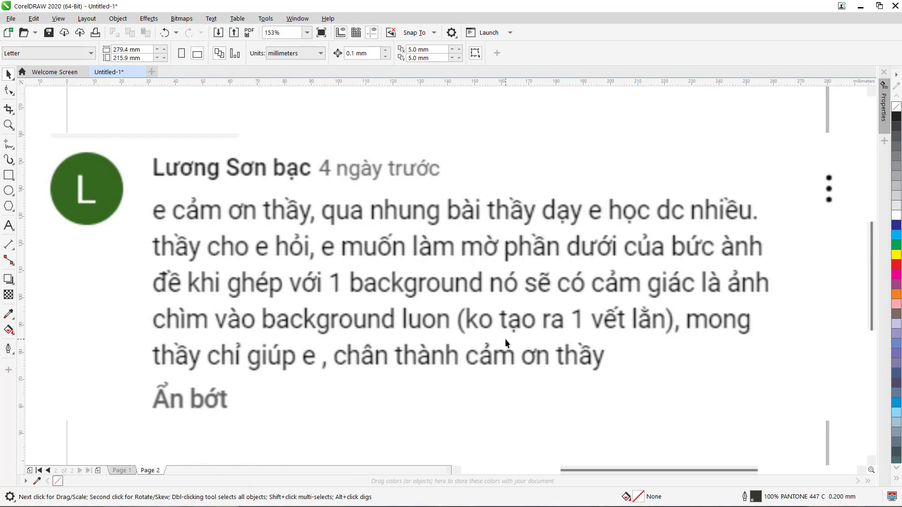
{"action": "left_click", "coordinate": [121, 471]}
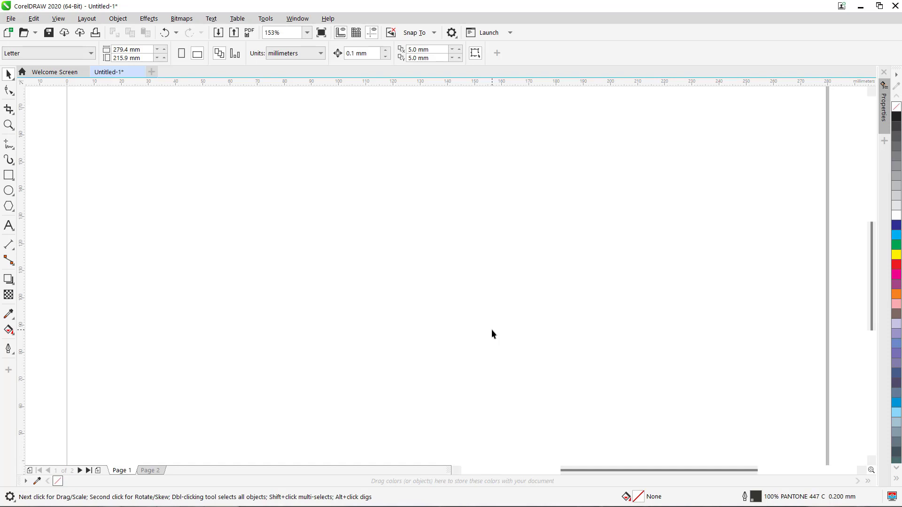
{"action": "key", "text": "ctrl+i"}
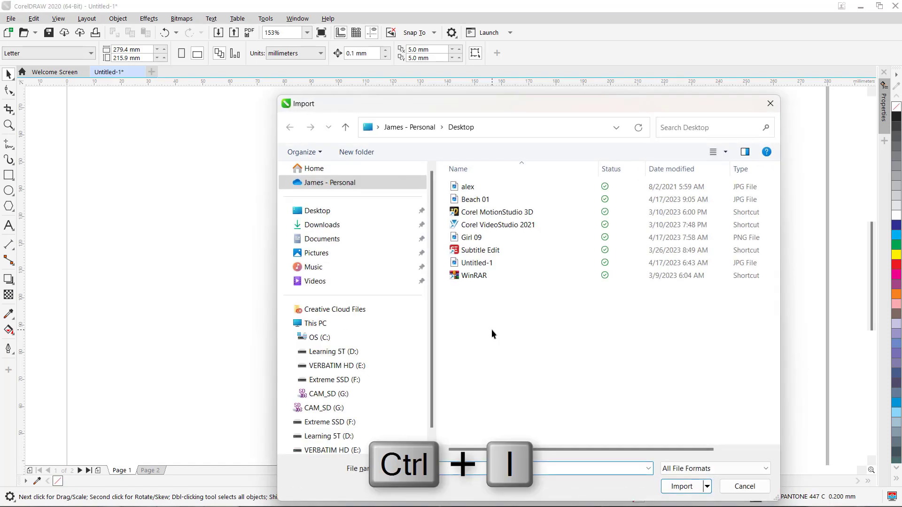
{"action": "left_click", "coordinate": [476, 201]}
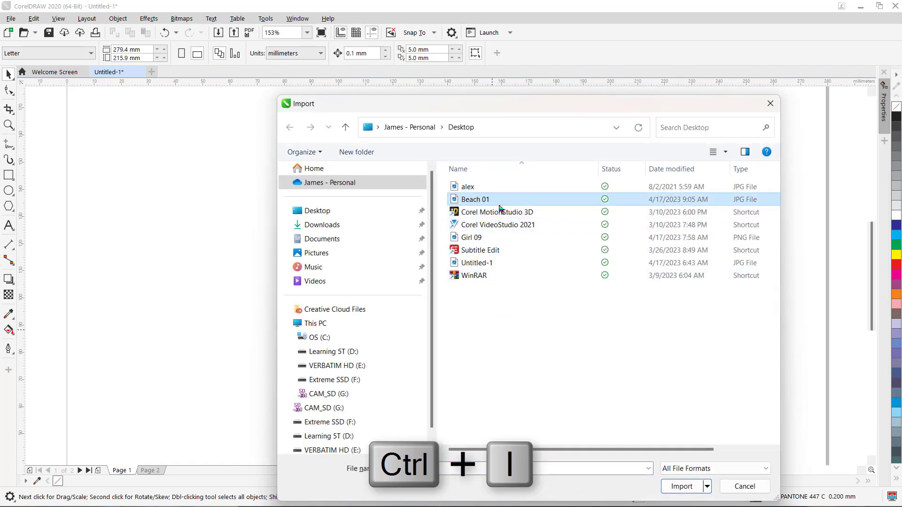
{"action": "left_click", "coordinate": [475, 238], "text": "ctrl"}
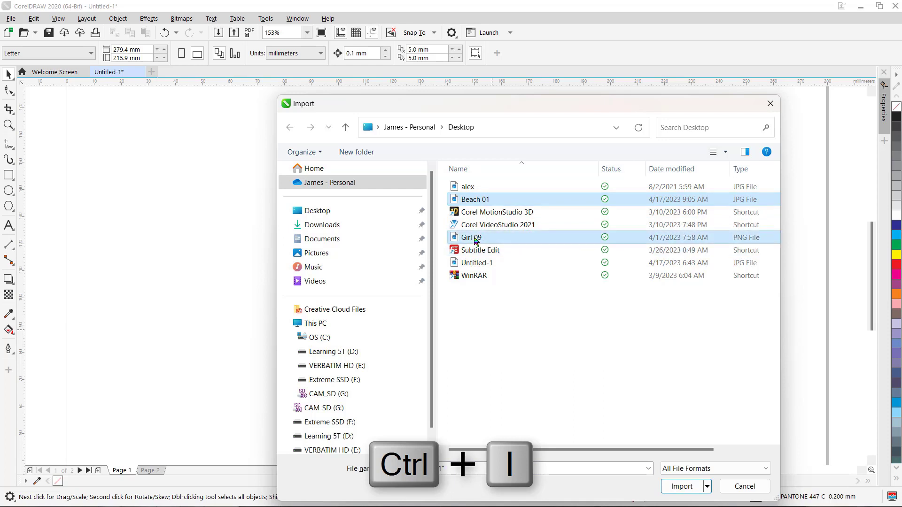
{"action": "left_click", "coordinate": [685, 486]}
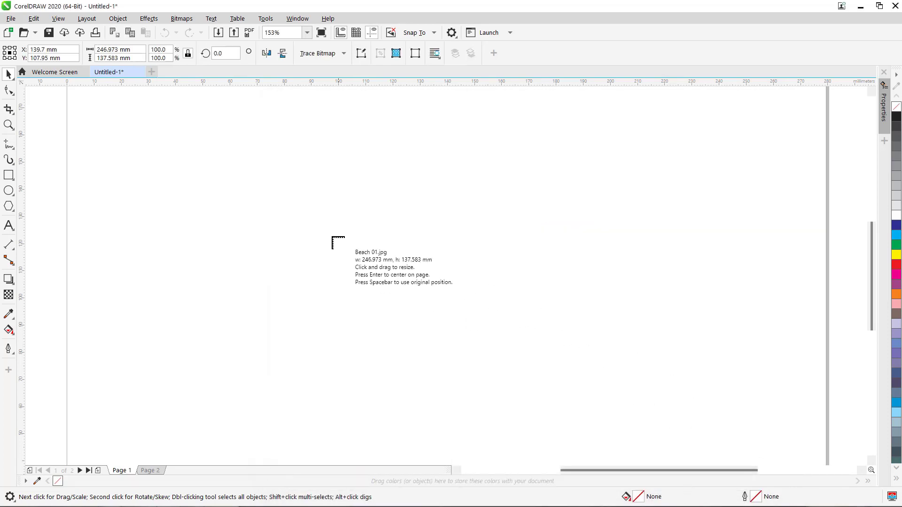
{"action": "left_click_drag", "start_coordinate": [139, 153], "coordinate": [559, 353]}
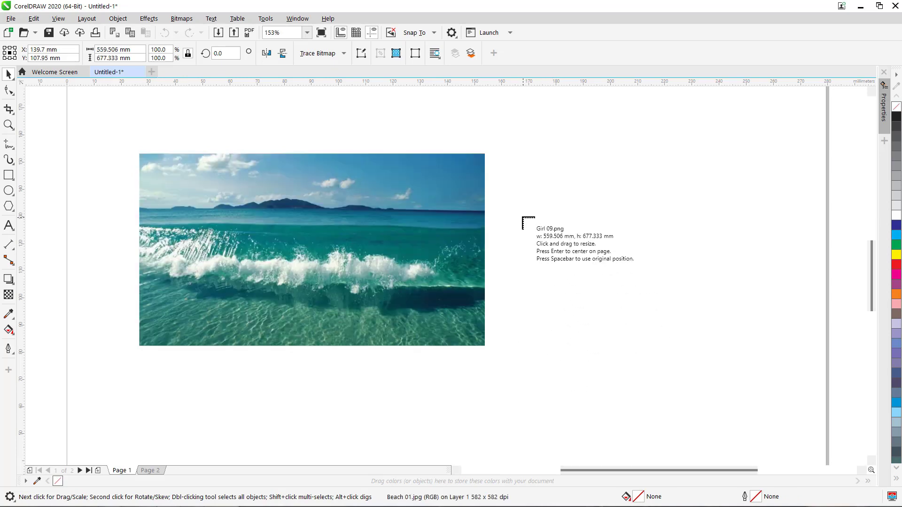
{"action": "left_click_drag", "start_coordinate": [496, 209], "coordinate": [805, 405]}
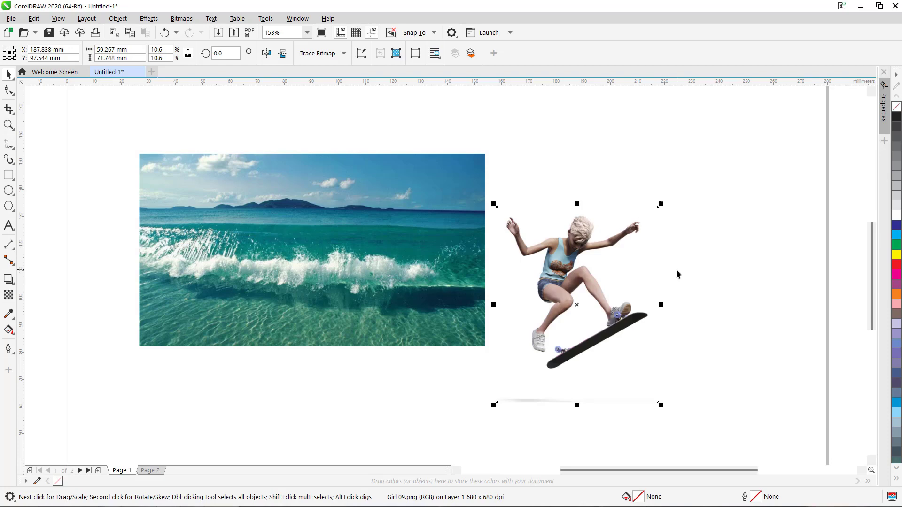
Step: Move the girl aside, enlarge the beach photo to about 296 mm wide and center it on the page
{"action": "key", "text": "F3"}
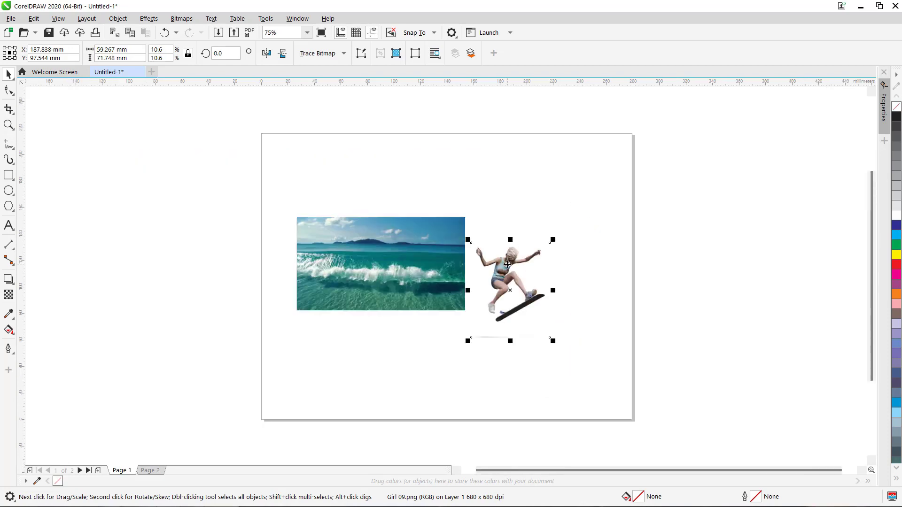
{"action": "left_click_drag", "start_coordinate": [507, 266], "coordinate": [708, 328]}
{"action": "left_click", "coordinate": [363, 253]}
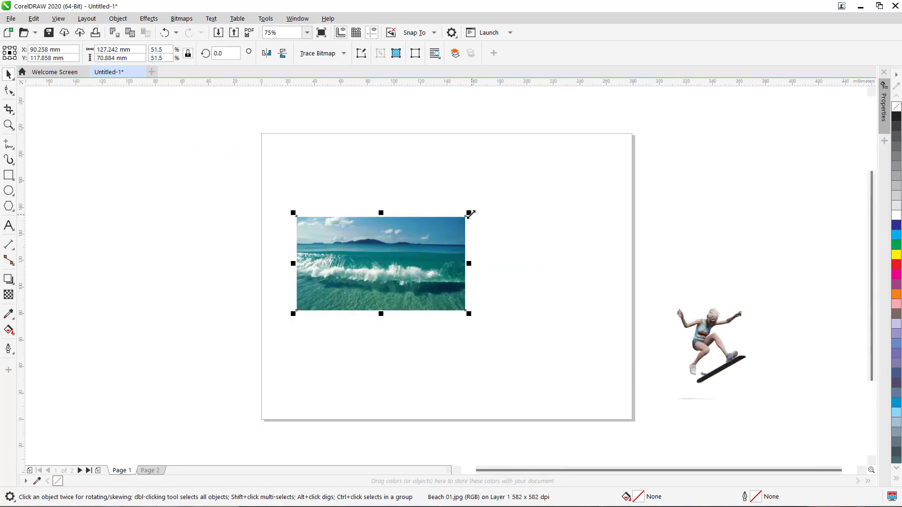
{"action": "left_click_drag", "start_coordinate": [470, 212], "coordinate": [630, 151]}
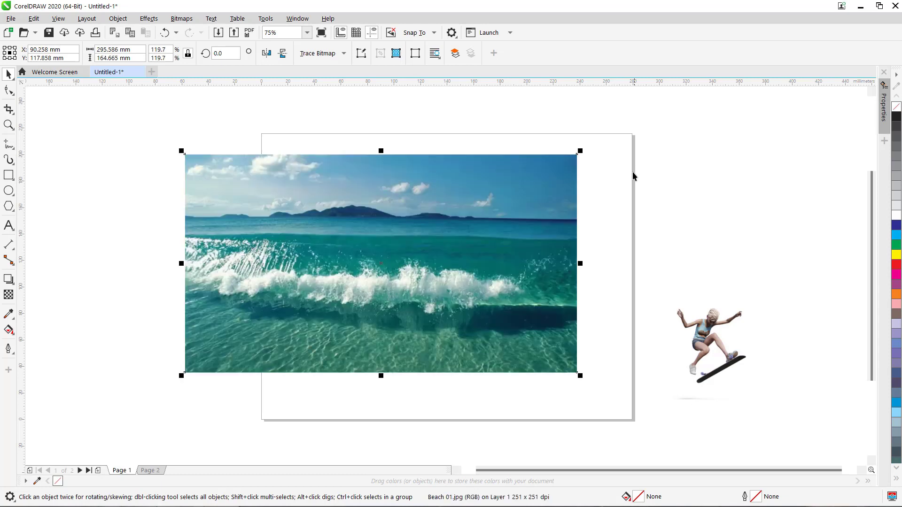
{"action": "key", "text": "p"}
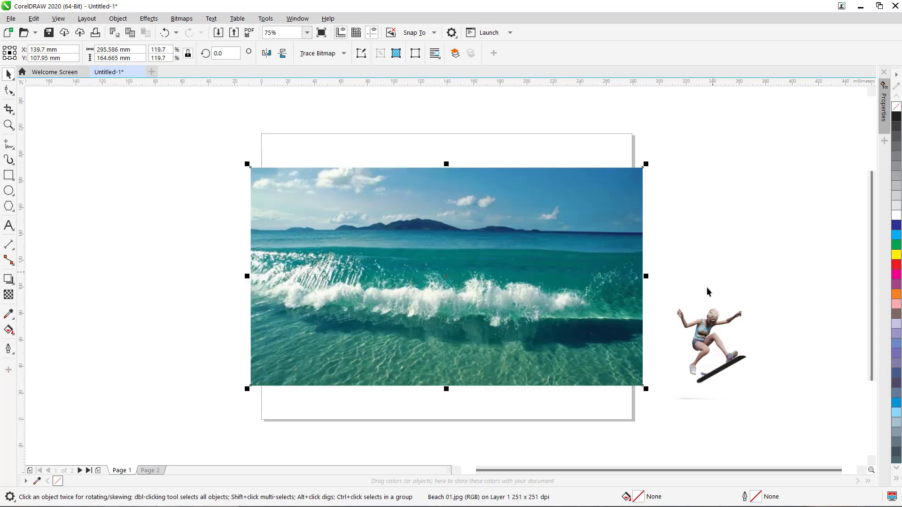
Step: Scale the girl down to about 83 mm wide and position her over the wave
{"action": "left_click", "coordinate": [704, 334]}
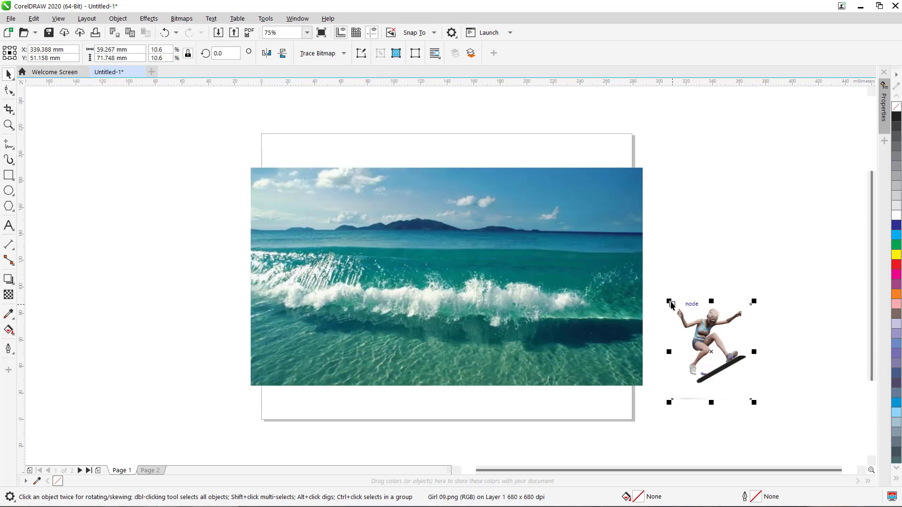
{"action": "left_click_drag", "start_coordinate": [669, 302], "coordinate": [591, 263]}
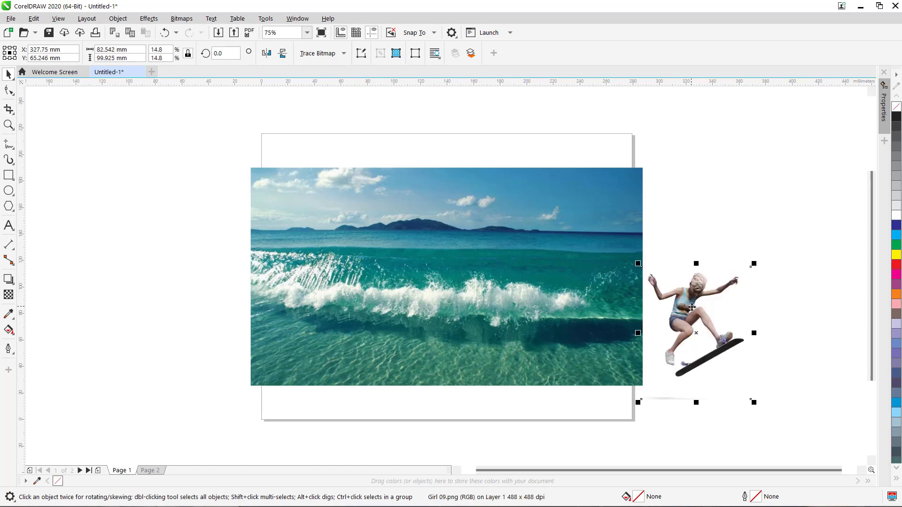
{"action": "left_click_drag", "start_coordinate": [696, 315], "coordinate": [474, 210]}
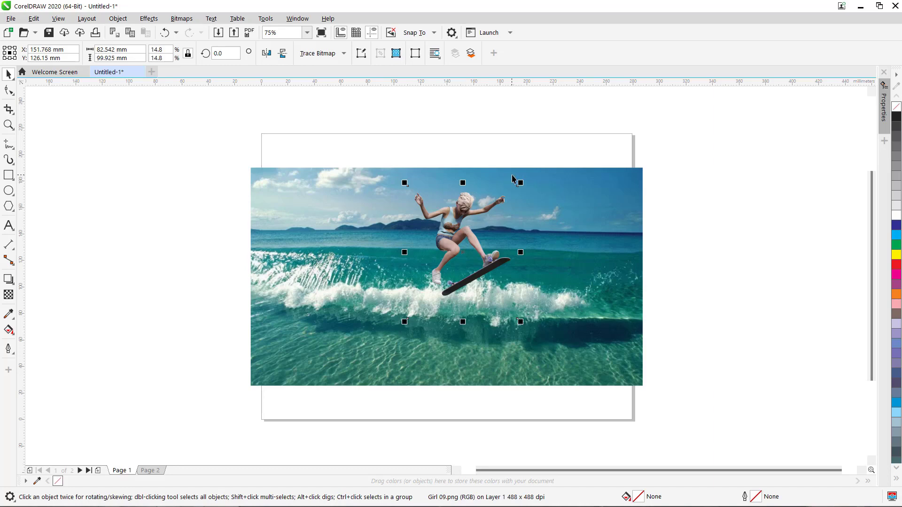
{"action": "mouse_move", "coordinate": [522, 182]}
{"action": "left_mouse_down"}
{"action": "mouse_move", "coordinate": [528, 176]}
{"action": "mouse_move", "coordinate": [522, 183]}
{"action": "left_mouse_up"}
{"action": "left_click_drag", "start_coordinate": [475, 222], "coordinate": [471, 233]}
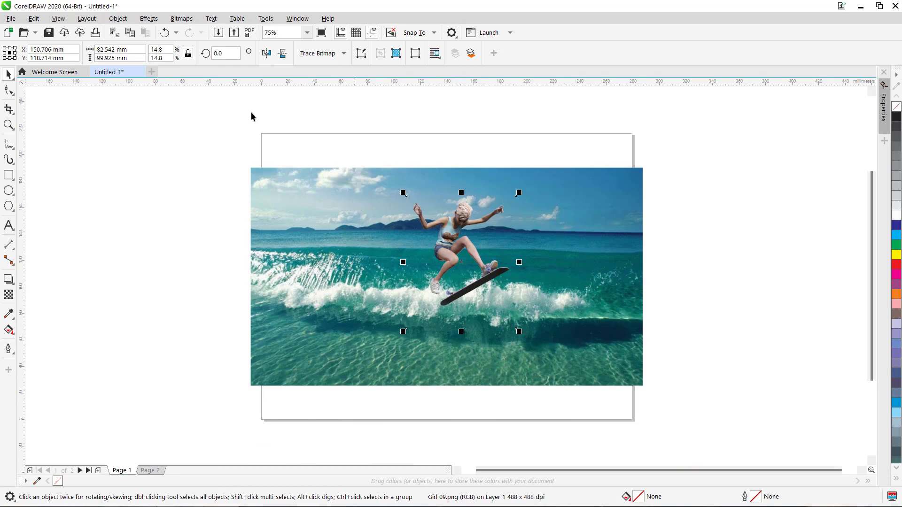
Step: Mirror the girl horizontally and nudge her slightly into place on the wave
{"action": "left_click", "coordinate": [266, 53]}
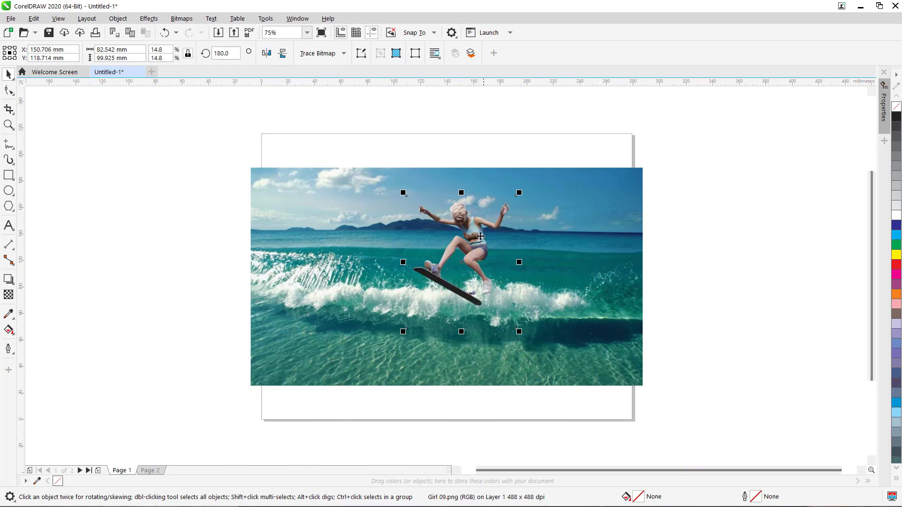
{"action": "left_click_drag", "start_coordinate": [473, 235], "coordinate": [466, 242]}
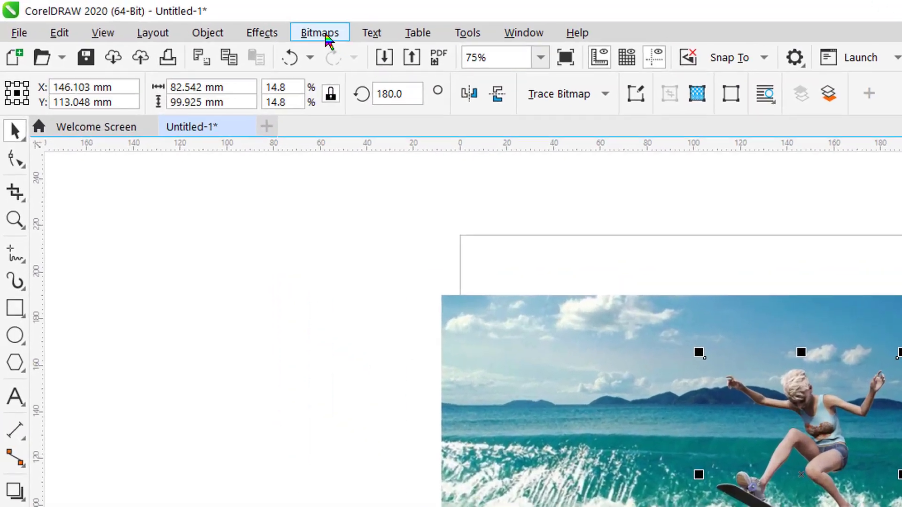
Step: Open the girl image in Corel PHOTO-PAINT with Edit Bitmap and maximize its window
{"action": "left_click", "coordinate": [183, 19]}
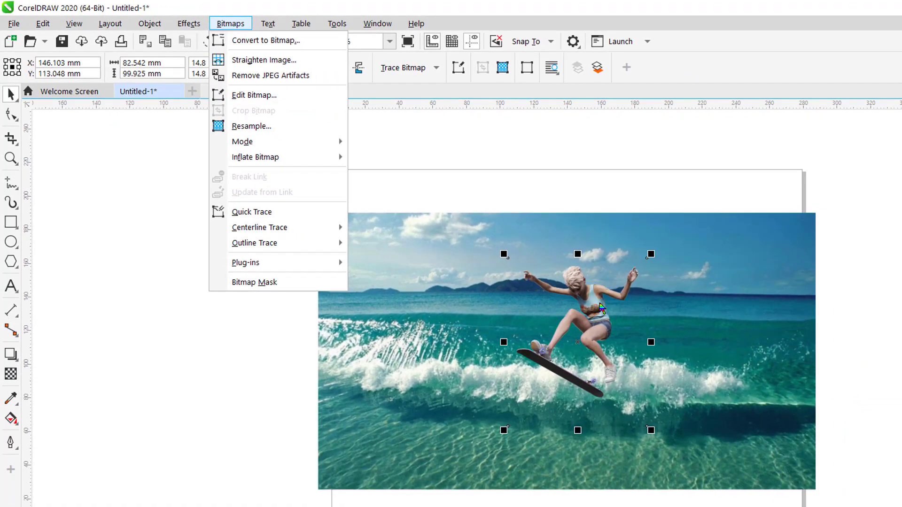
{"action": "left_click", "coordinate": [600, 305]}
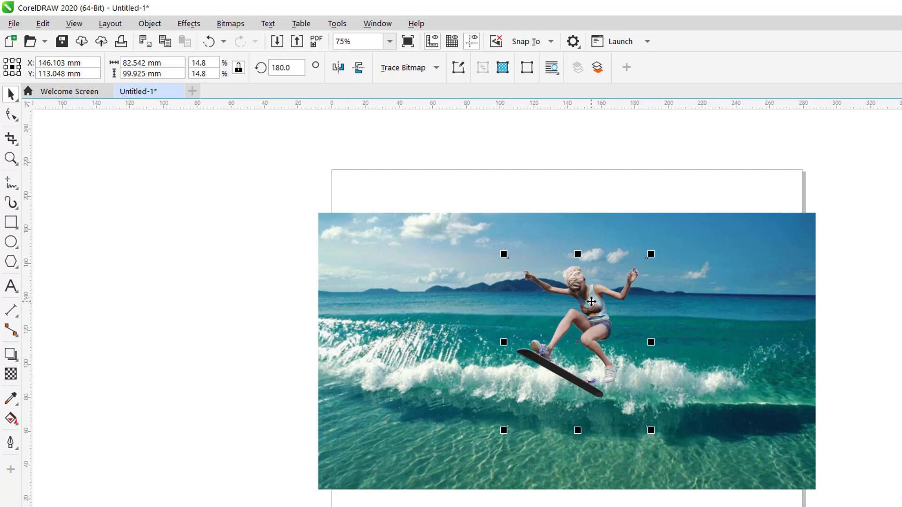
{"action": "right_click", "coordinate": [591, 302]}
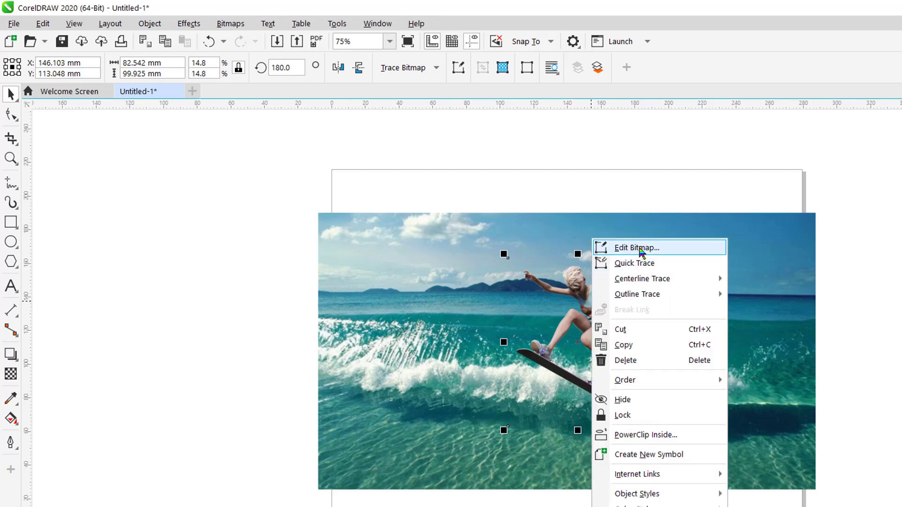
{"action": "left_click", "coordinate": [642, 252]}
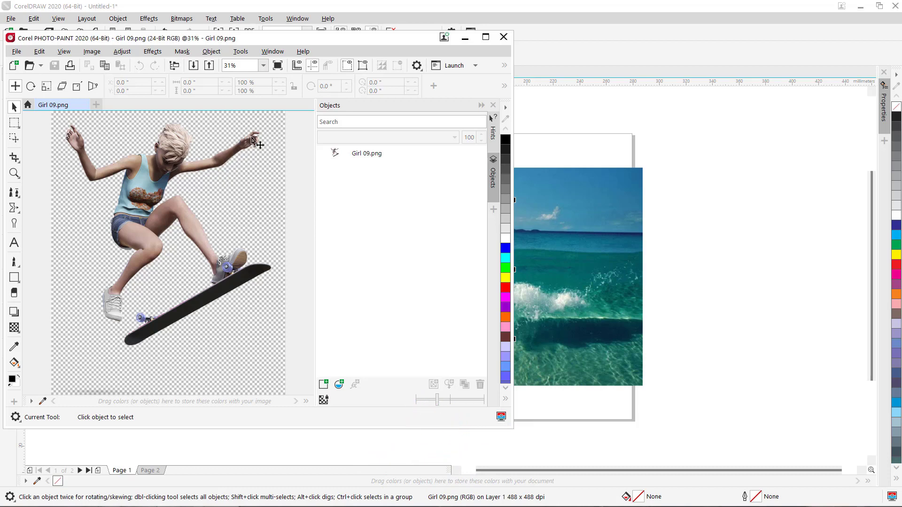
{"action": "left_click", "coordinate": [485, 37]}
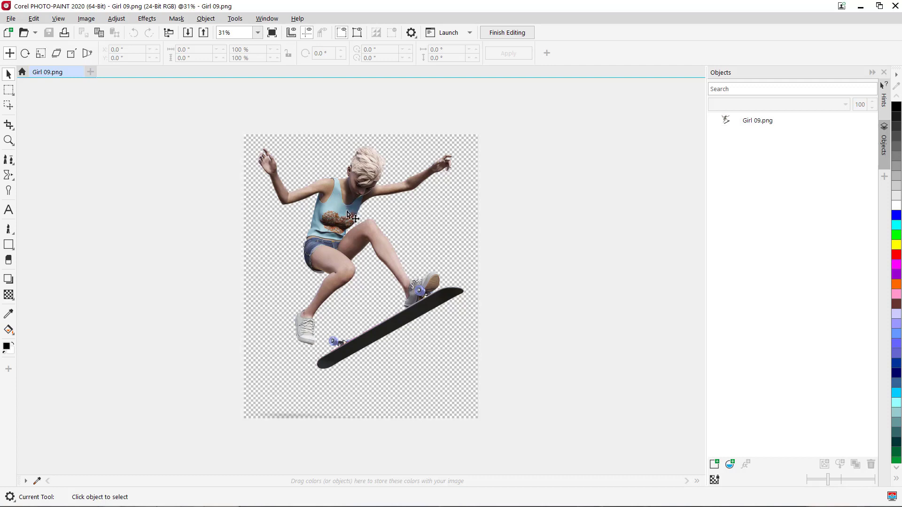
{"action": "scroll", "coordinate": [350, 219], "scroll_direction": "up", "scroll_amount": 1}
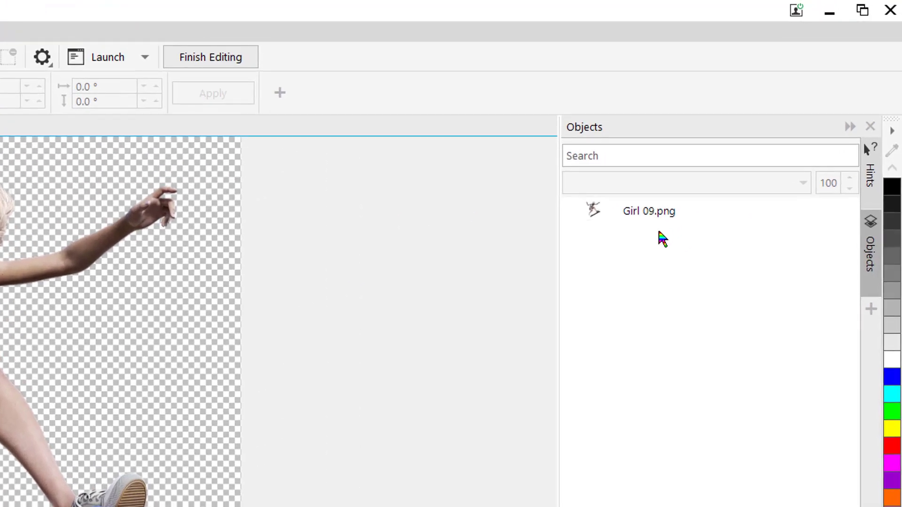
{"action": "mouse_move", "coordinate": [655, 221]}
{"action": "mouse_move", "coordinate": [683, 221]}
{"action": "left_click", "coordinate": [658, 216]}
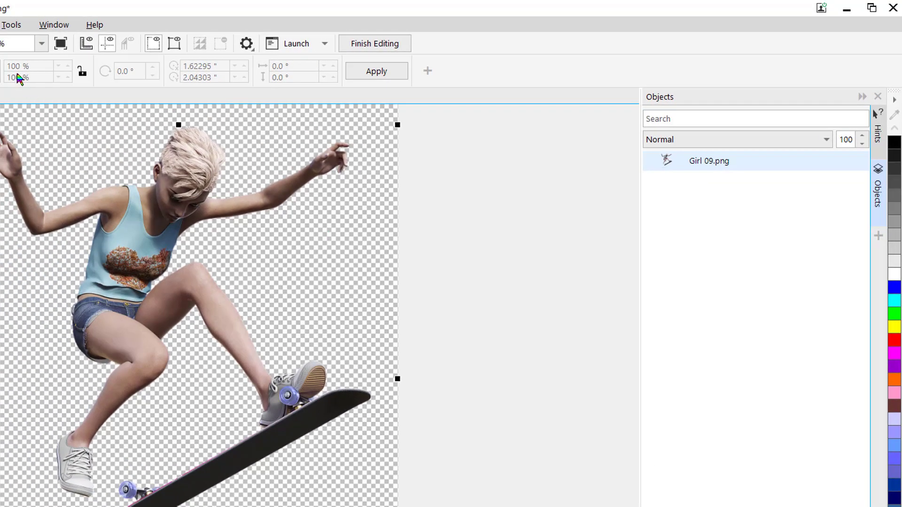
{"action": "left_click", "coordinate": [6, 26]}
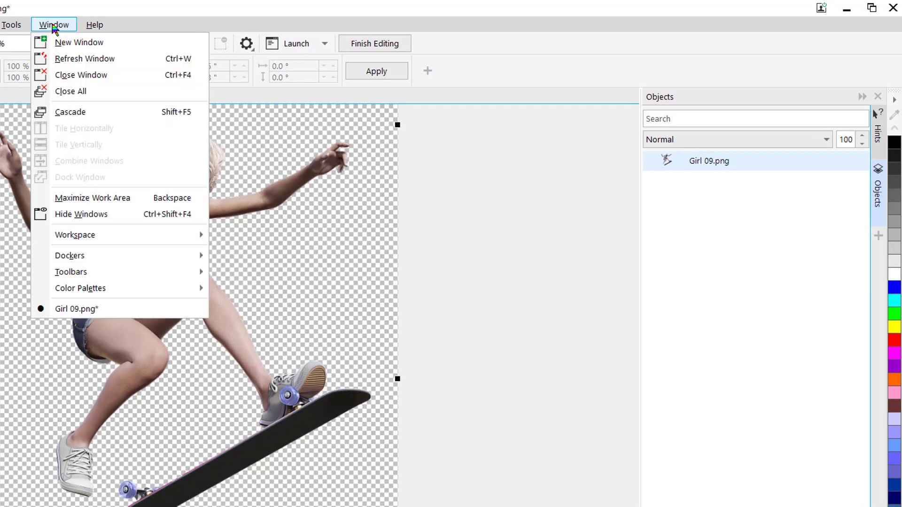
{"action": "mouse_move", "coordinate": [76, 255]}
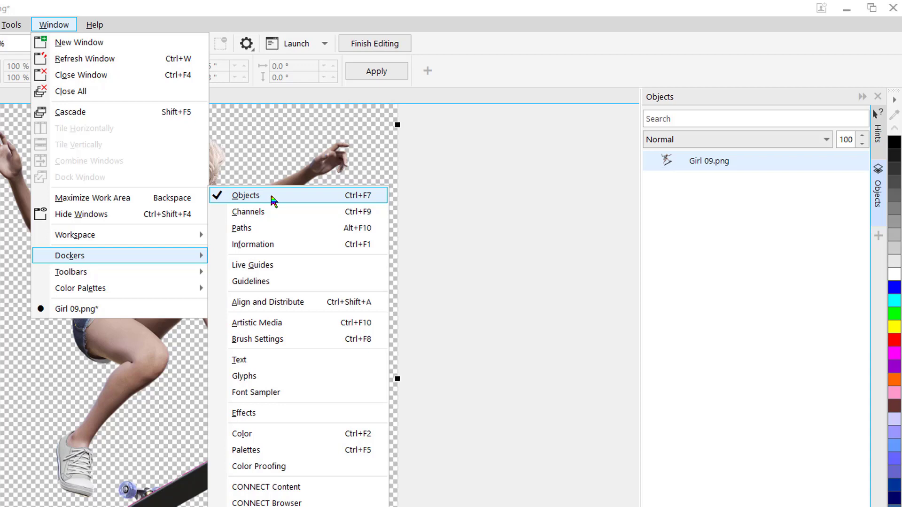
{"action": "left_click", "coordinate": [579, 194]}
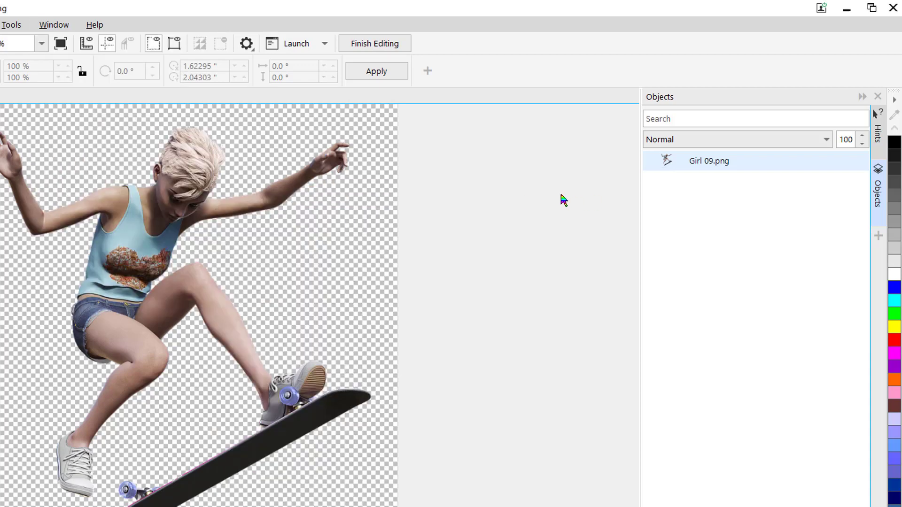
Step: Duplicate the Girl 09.png object
{"action": "left_click", "coordinate": [711, 165]}
{"action": "mouse_move", "coordinate": [713, 166]}
{"action": "right_click", "coordinate": [710, 166]}
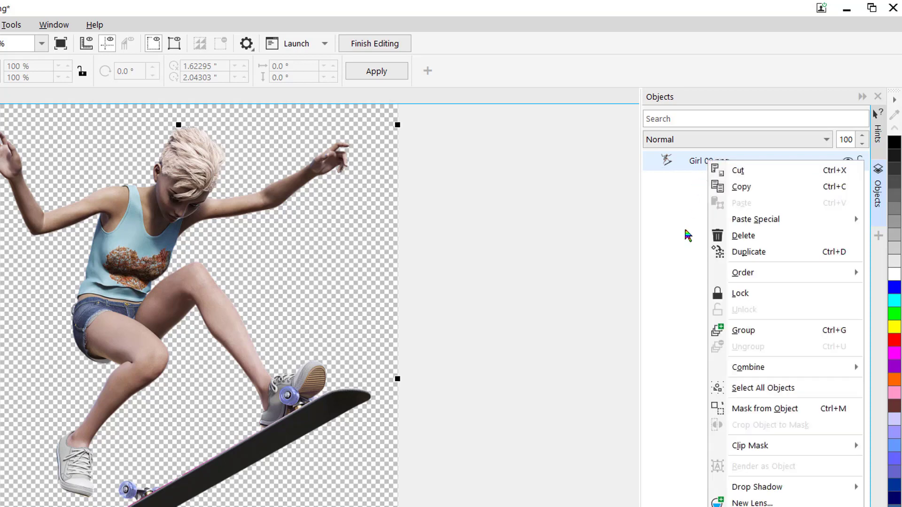
{"action": "left_click", "coordinate": [773, 257]}
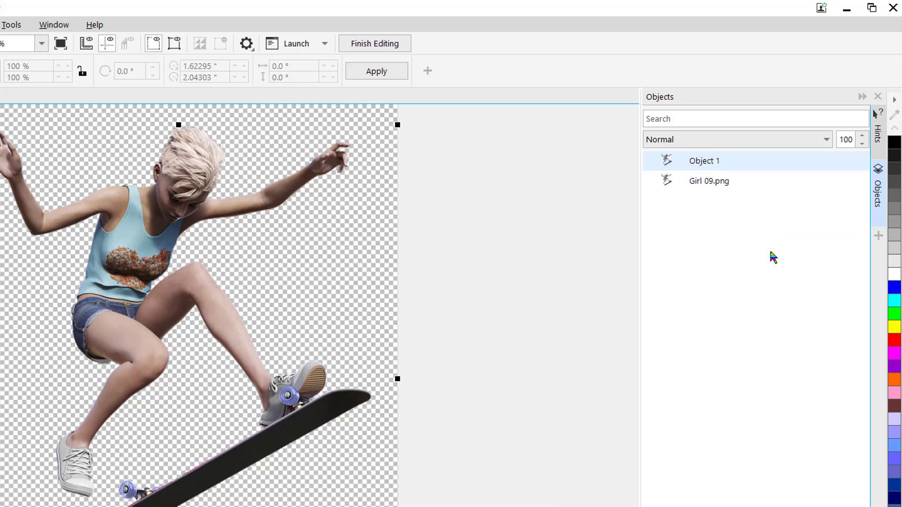
Step: Hide the original Girl 09.png object and add a clip mask to the duplicate Object 1
{"action": "left_click", "coordinate": [708, 185]}
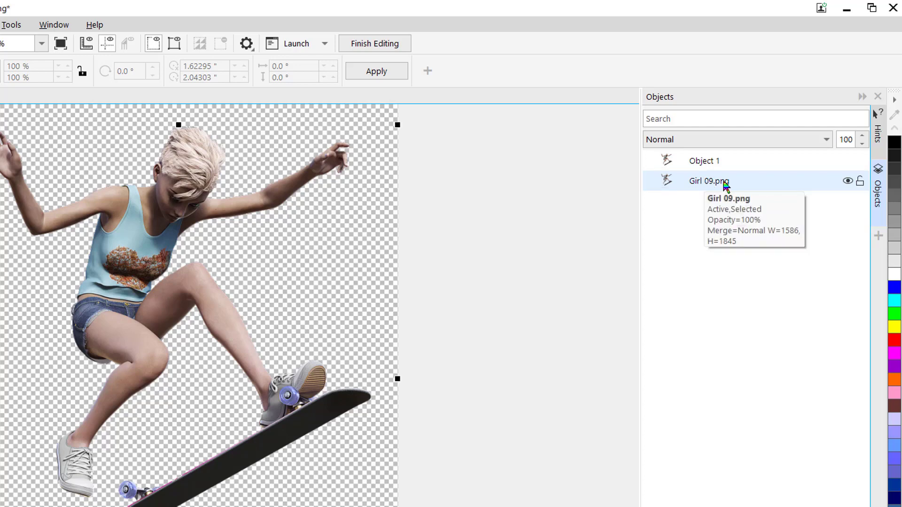
{"action": "left_click", "coordinate": [848, 182]}
{"action": "left_click", "coordinate": [710, 164]}
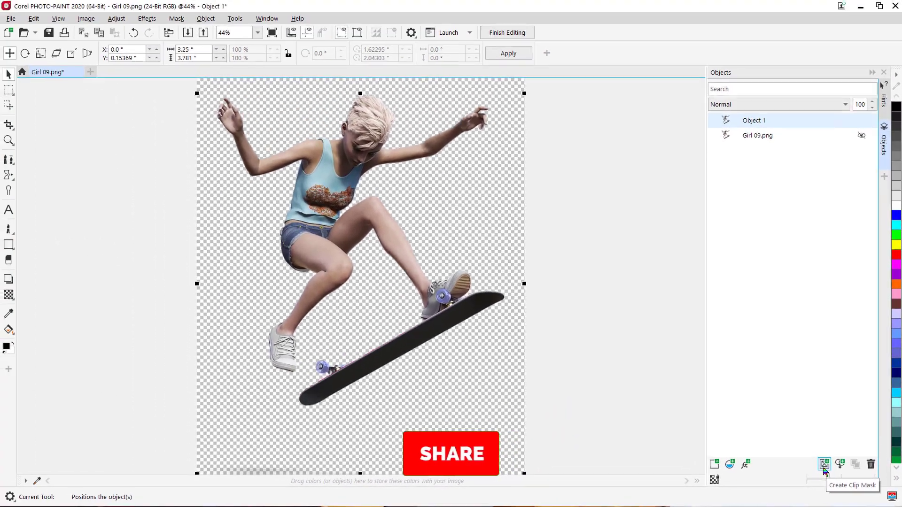
{"action": "left_click", "coordinate": [798, 452]}
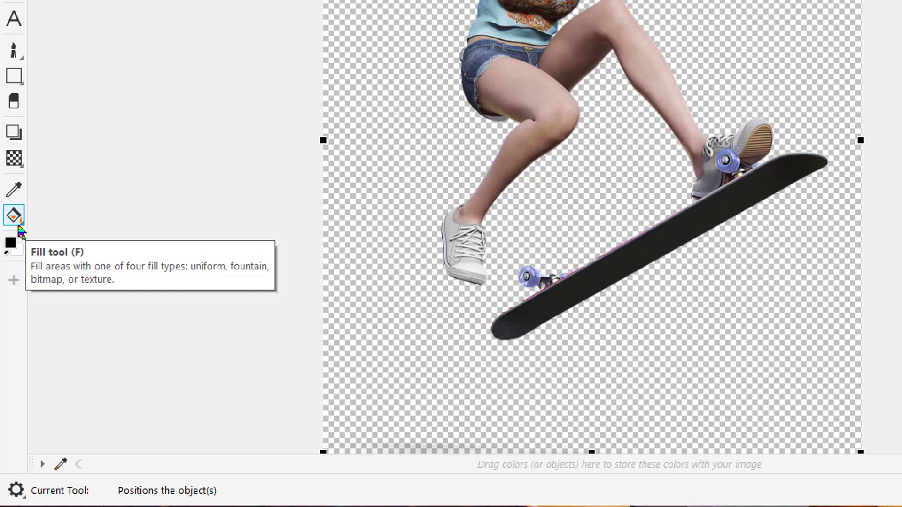
Step: Choose the Interactive Fill tool and draw a gradient on Object 1's clip mask from below the feet up to the knee
{"action": "left_click", "coordinate": [19, 227]}
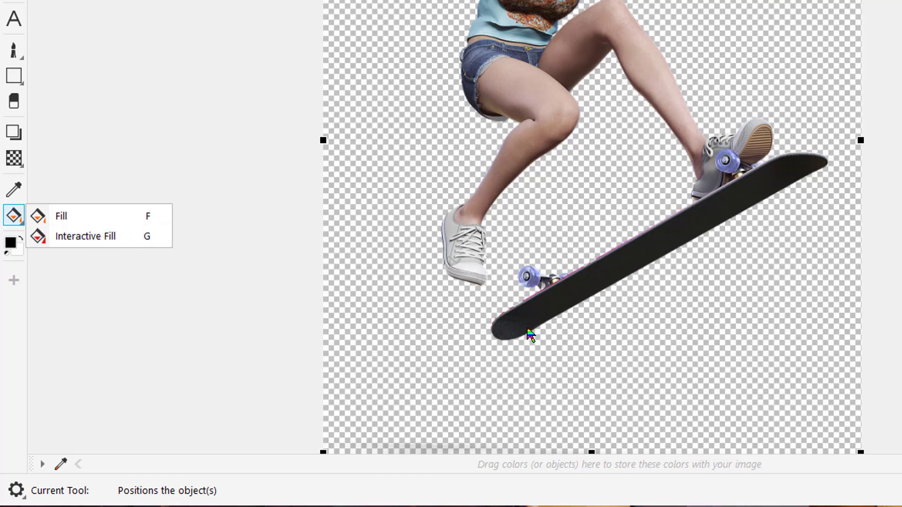
{"action": "left_click", "coordinate": [73, 238]}
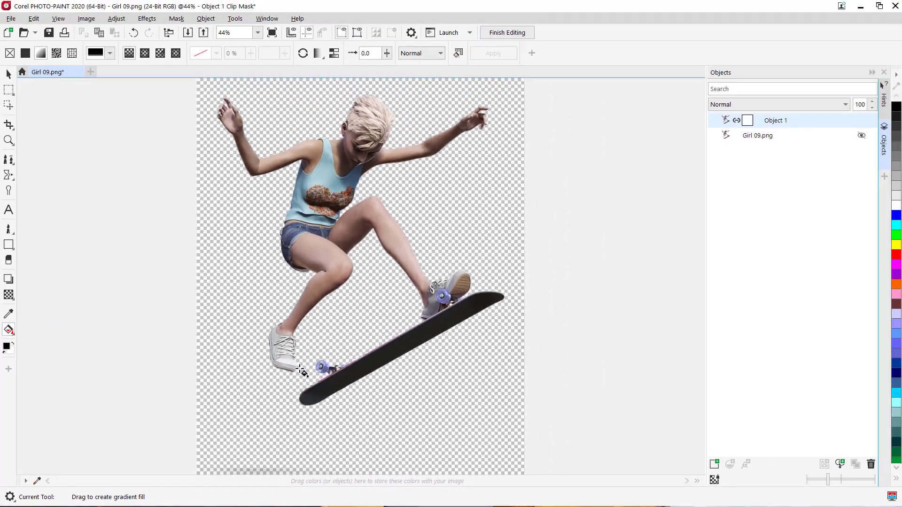
{"action": "left_click_drag", "start_coordinate": [310, 397], "coordinate": [334, 276]}
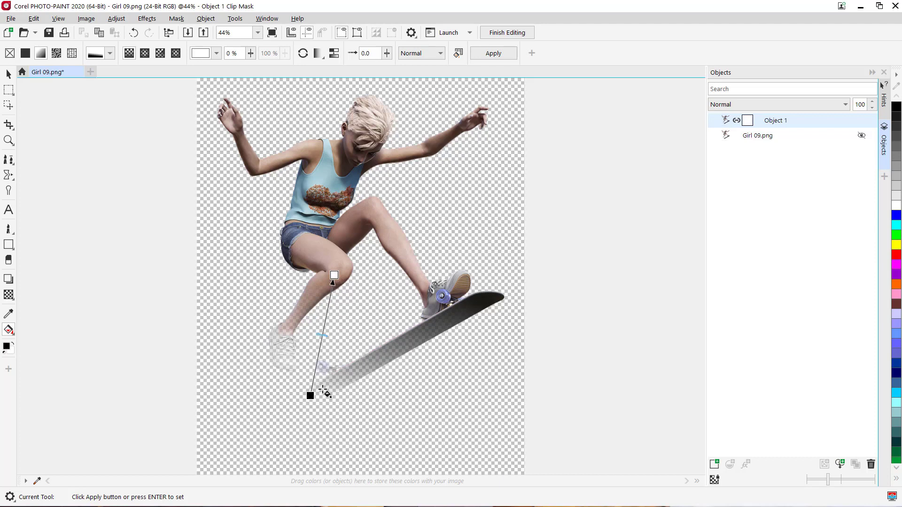
Step: Adjust the gradient's end nodes and midpoint so the lower legs and skateboard fade out, then apply it
{"action": "left_click_drag", "start_coordinate": [311, 396], "coordinate": [332, 391]}
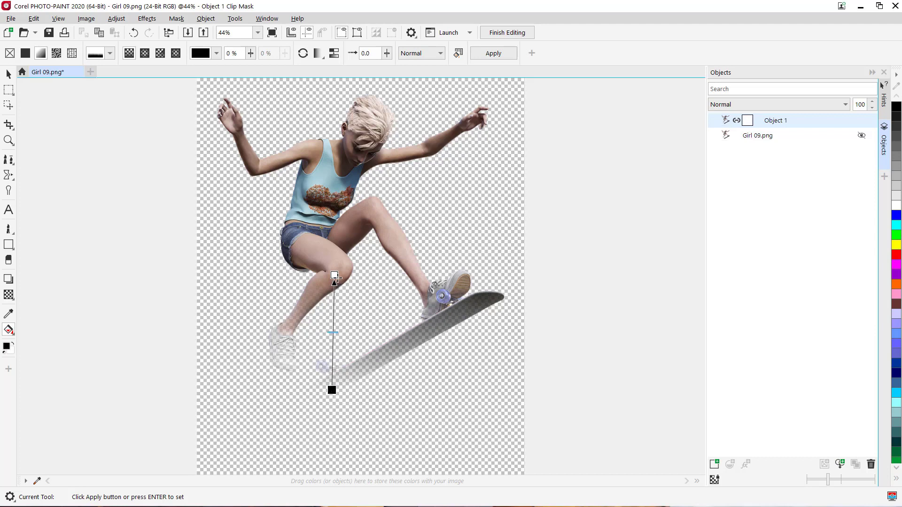
{"action": "left_click_drag", "start_coordinate": [335, 275], "coordinate": [329, 288]}
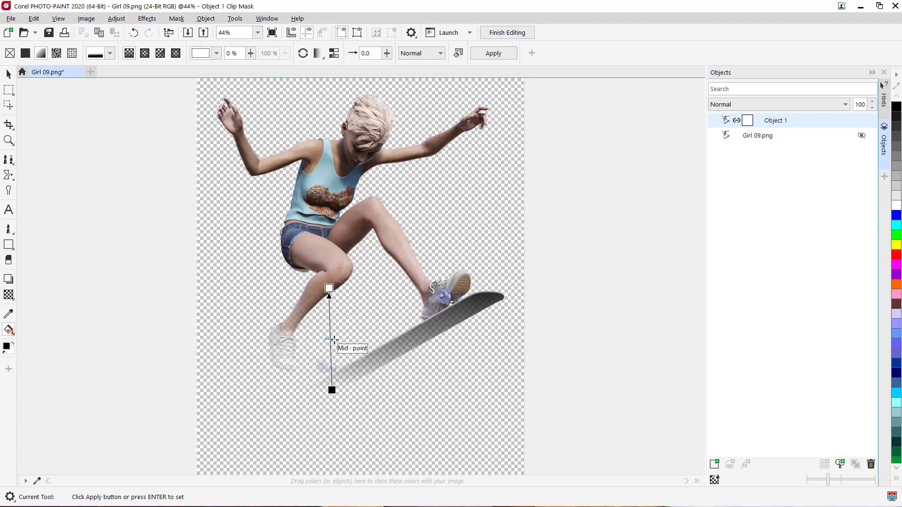
{"action": "mouse_move", "coordinate": [331, 339]}
{"action": "left_mouse_down"}
{"action": "mouse_move", "coordinate": [332, 367]}
{"action": "mouse_move", "coordinate": [333, 347]}
{"action": "left_mouse_up"}
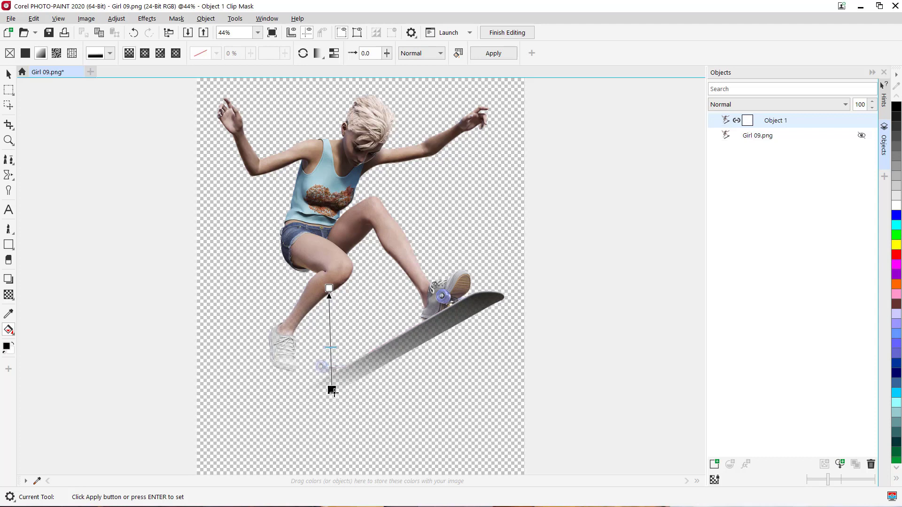
{"action": "left_click_drag", "start_coordinate": [332, 390], "coordinate": [349, 392]}
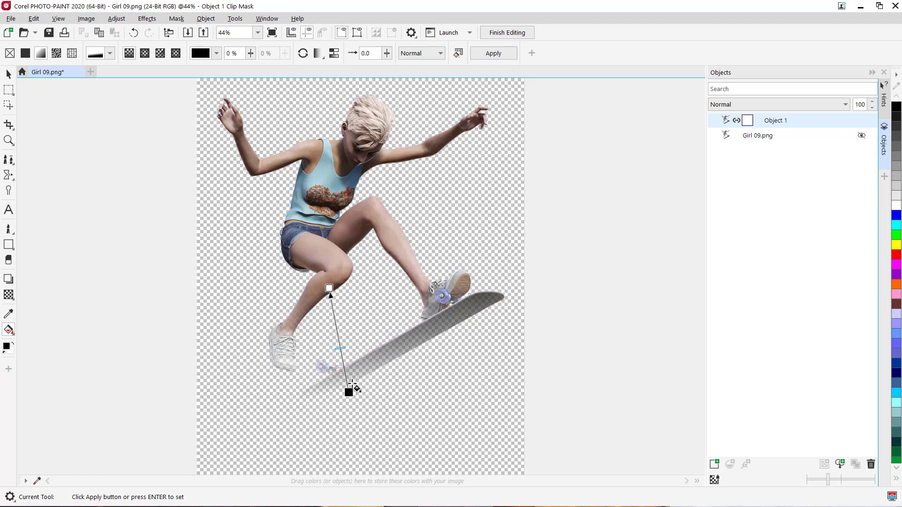
{"action": "left_click_drag", "start_coordinate": [349, 392], "coordinate": [347, 387]}
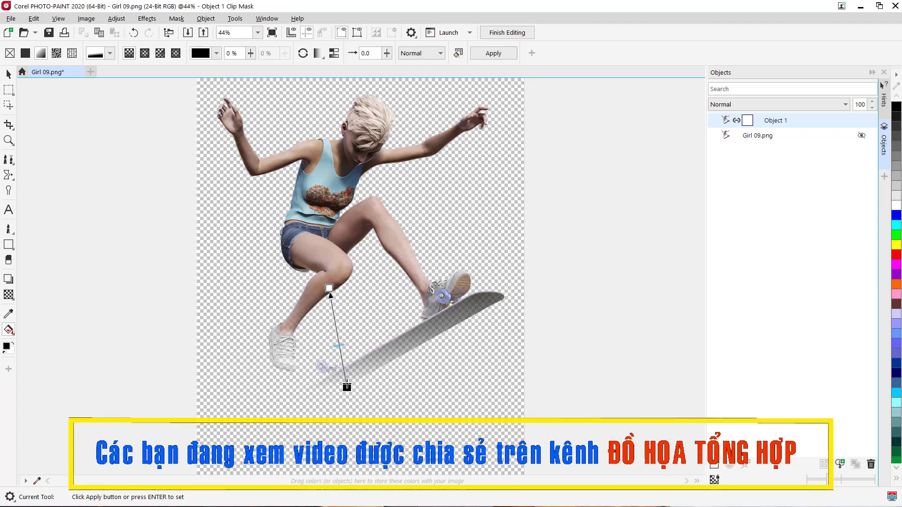
{"action": "left_click_drag", "start_coordinate": [329, 288], "coordinate": [336, 280]}
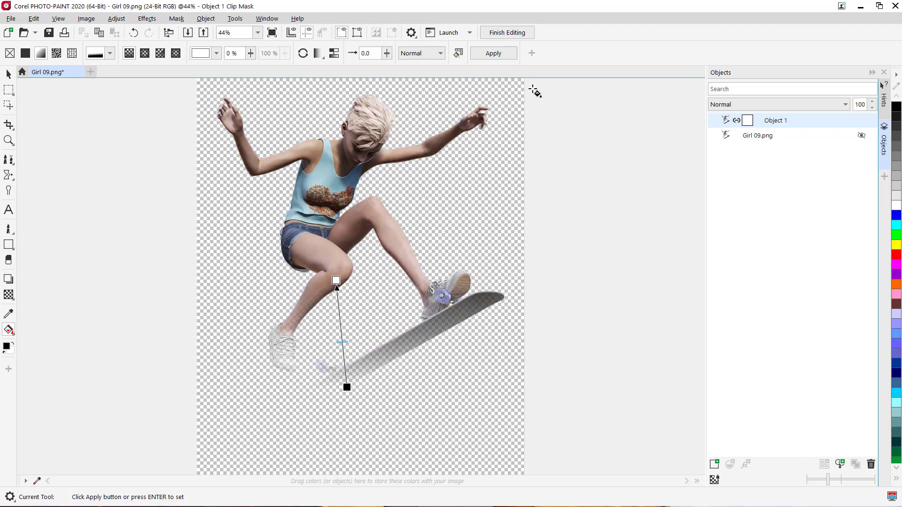
{"action": "left_click", "coordinate": [481, 56]}
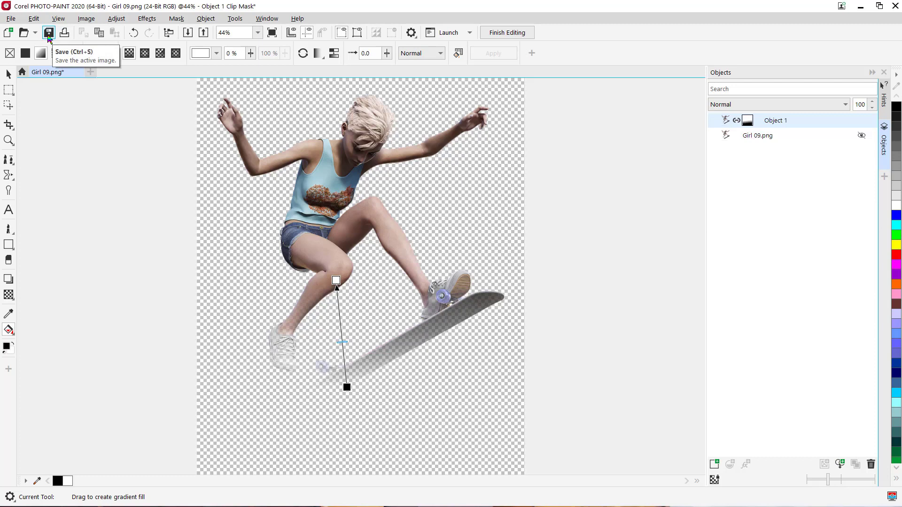
Step: Save the girl image and, in CorelDRAW, move the updated girl slightly up and left on the wave
{"action": "left_click", "coordinate": [49, 36]}
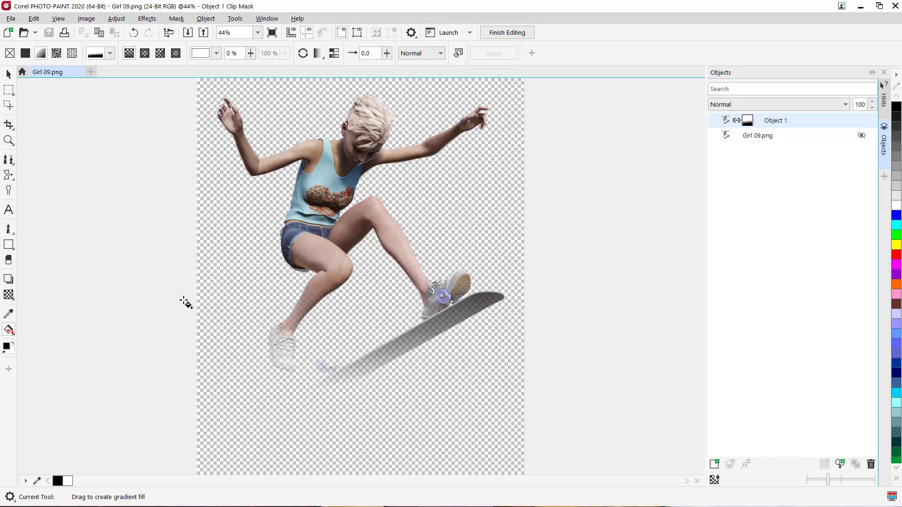
{"action": "mouse_move", "coordinate": [442, 504]}
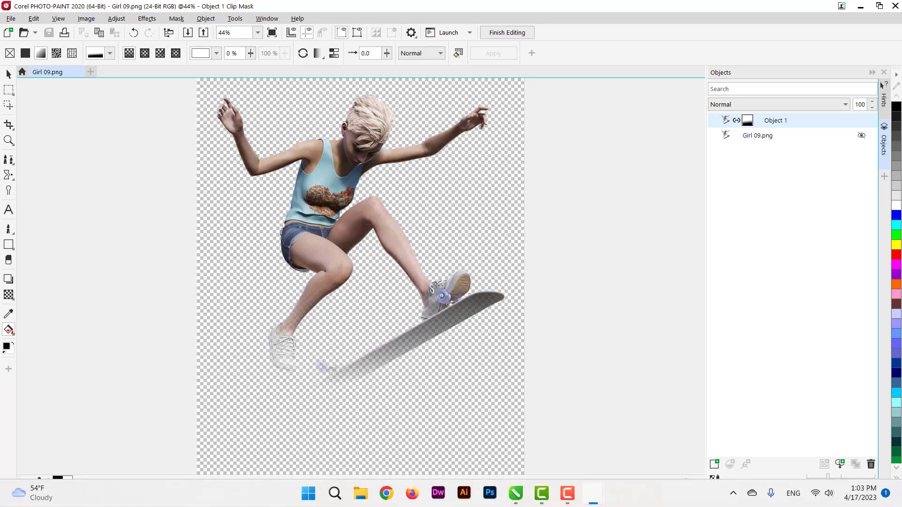
{"action": "left_click", "coordinate": [517, 499]}
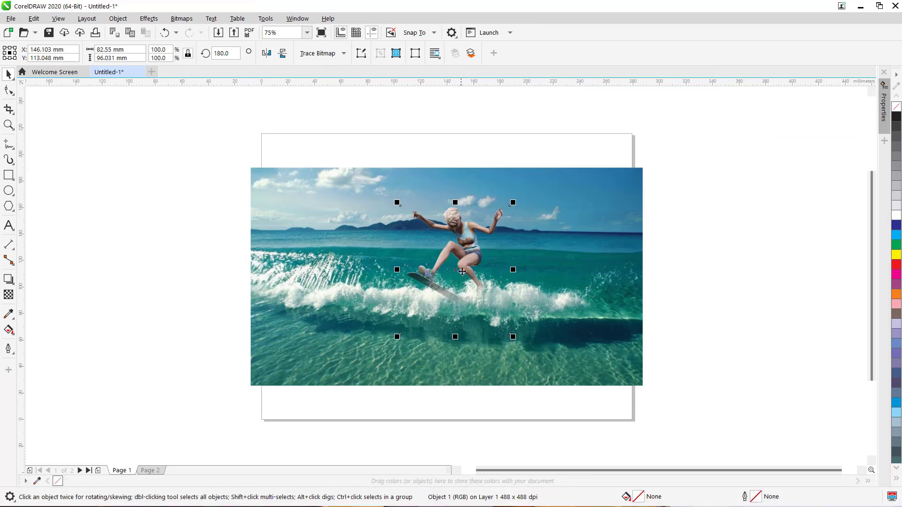
{"action": "left_click_drag", "start_coordinate": [463, 240], "coordinate": [452, 221]}
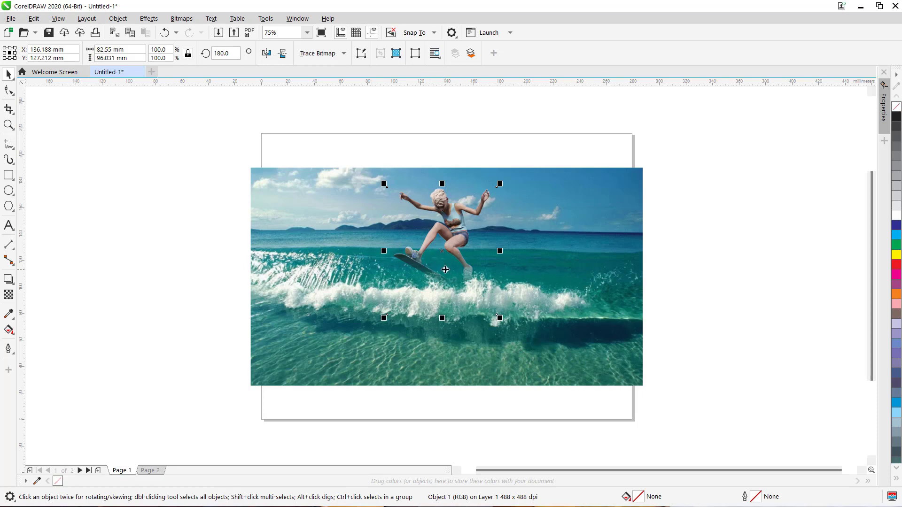
{"action": "mouse_move", "coordinate": [458, 506]}
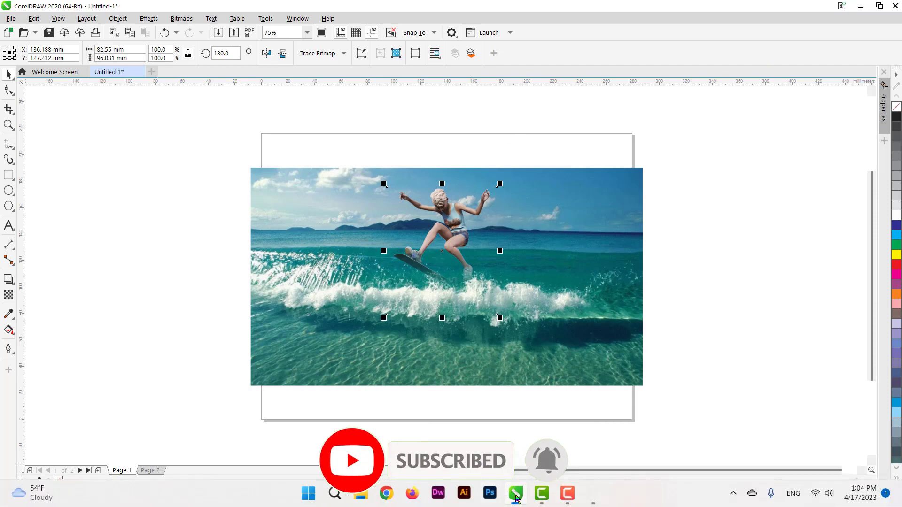
{"action": "mouse_move", "coordinate": [516, 498]}
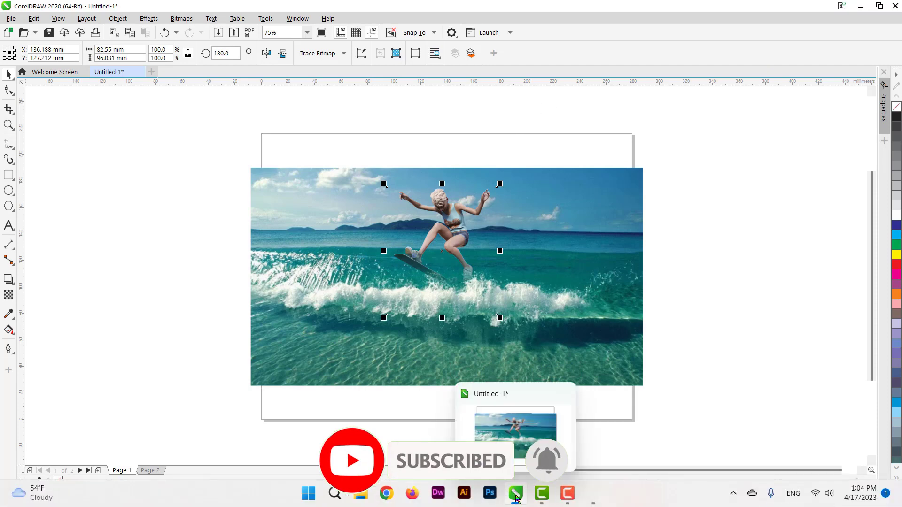
{"action": "left_click", "coordinate": [861, 8]}
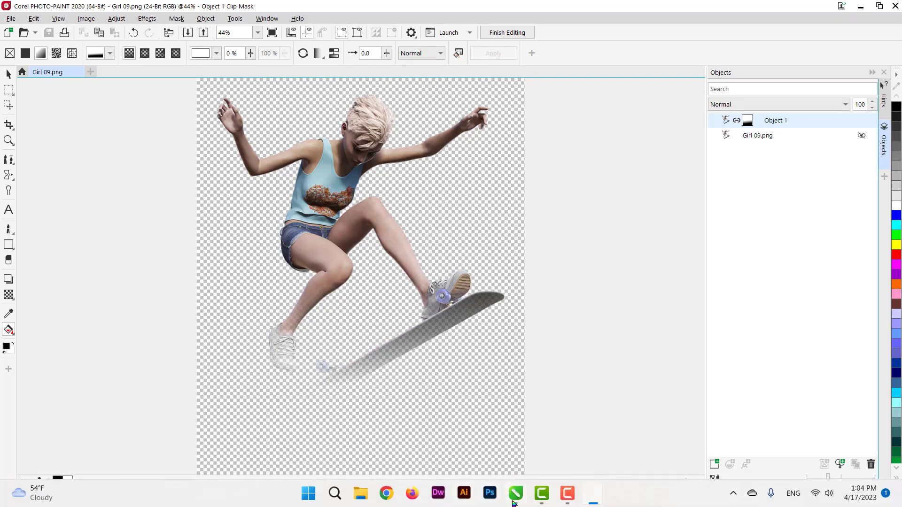
{"action": "left_click", "coordinate": [516, 500]}
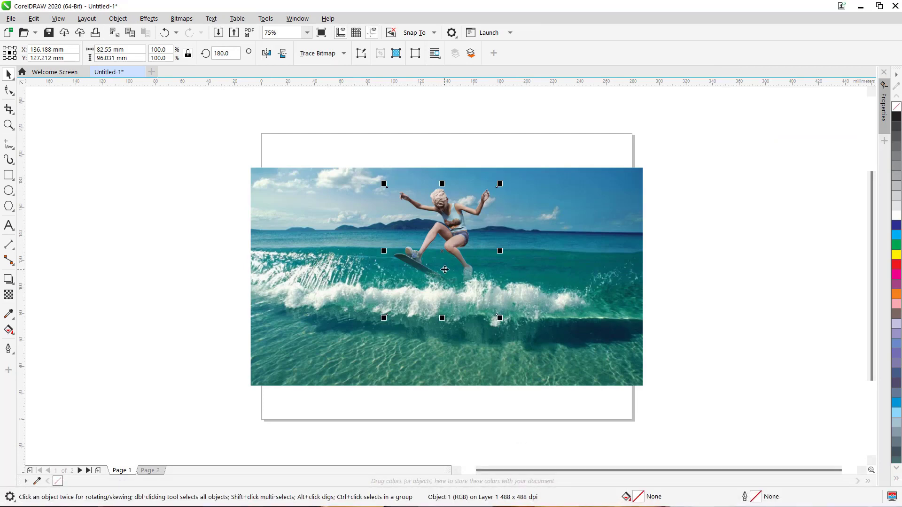
Step: Fine-tune the girl's position on the wave so her feet sit in the spray
{"action": "mouse_move", "coordinate": [453, 227]}
{"action": "left_mouse_down"}
{"action": "mouse_move", "coordinate": [436, 230]}
{"action": "mouse_move", "coordinate": [444, 240]}
{"action": "left_mouse_up"}
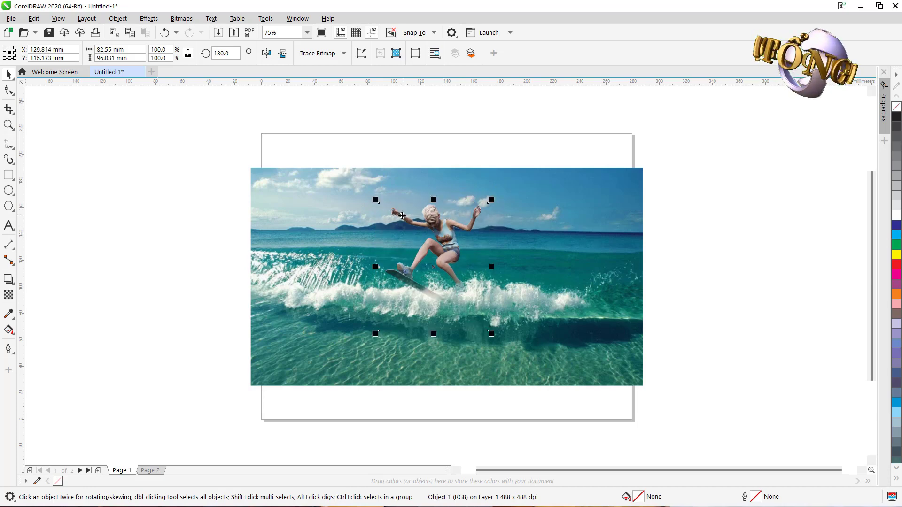
{"action": "key", "text": "z"}
{"action": "left_click_drag", "start_coordinate": [354, 174], "coordinate": [565, 380]}
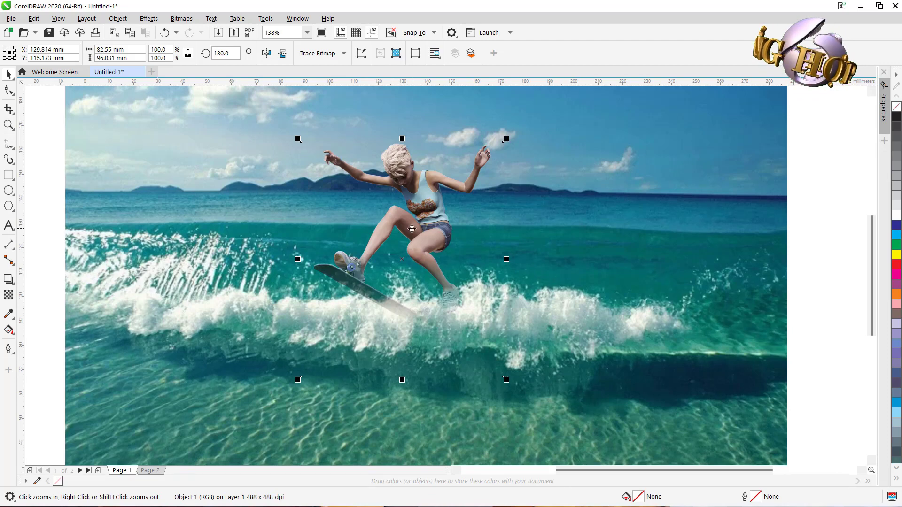
{"action": "key", "text": "space"}
{"action": "left_click_drag", "start_coordinate": [418, 198], "coordinate": [446, 218]}
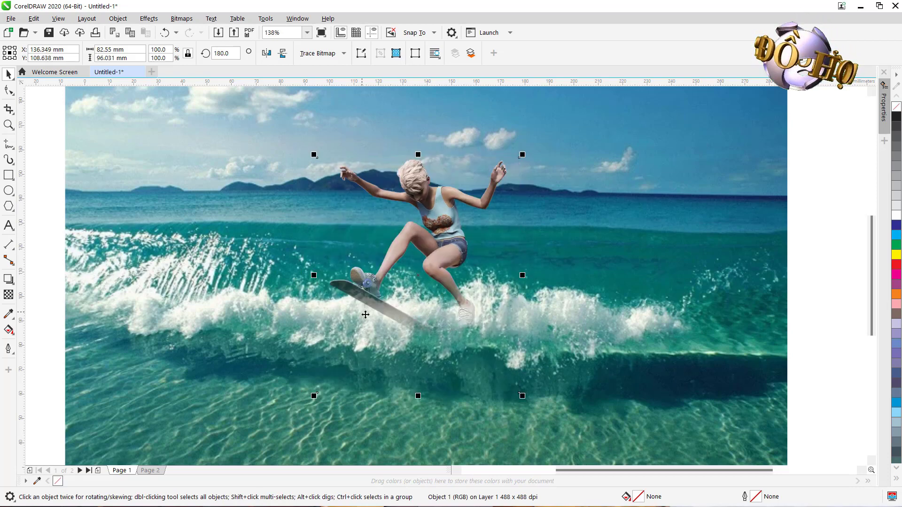
{"action": "left_click_drag", "start_coordinate": [439, 208], "coordinate": [427, 224]}
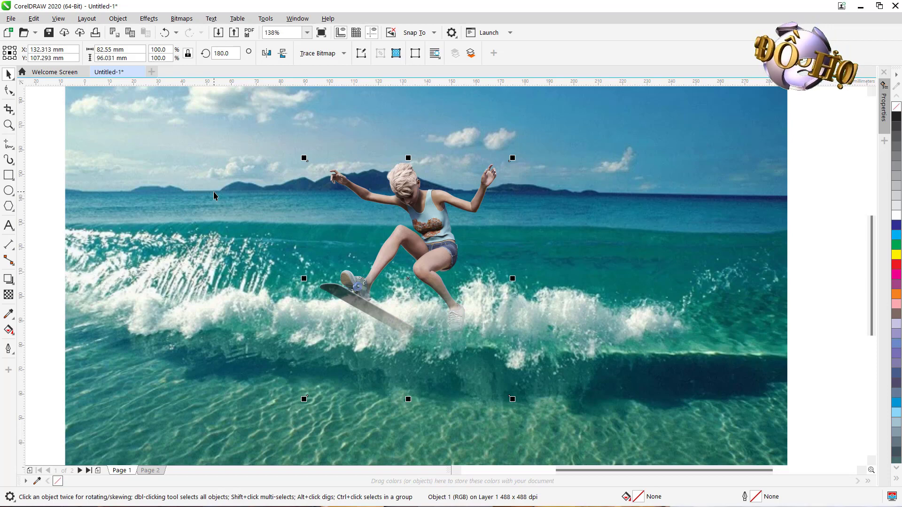
Step: Duplicate the beach background and place the copy beside the page
{"action": "scroll", "coordinate": [214, 196], "scroll_direction": "down", "scroll_amount": 3}
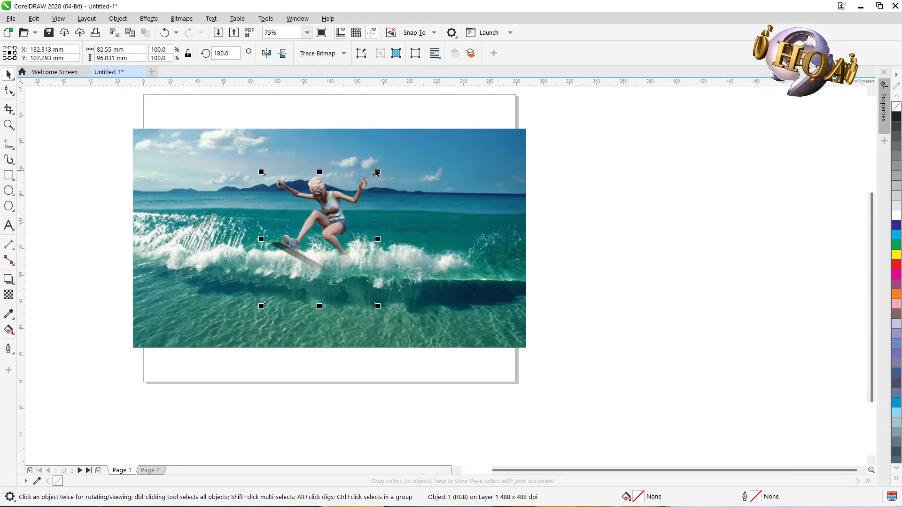
{"action": "left_click", "coordinate": [462, 170]}
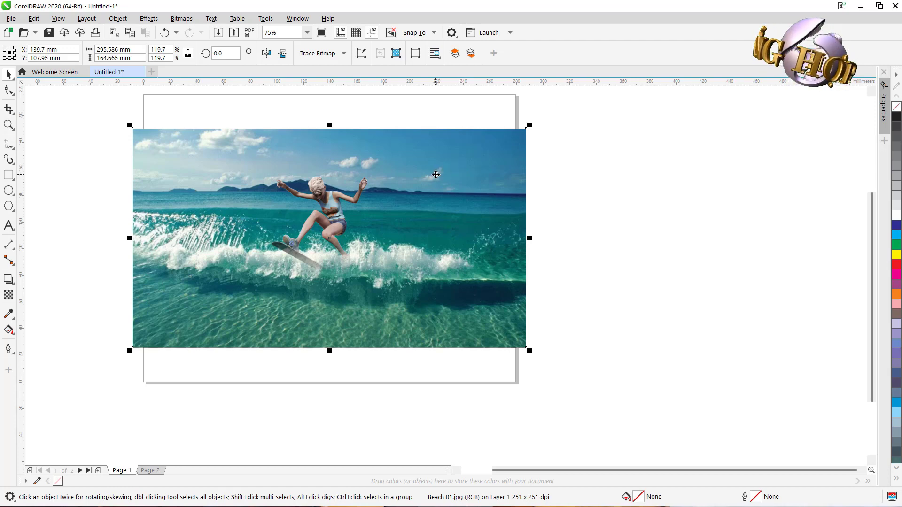
{"action": "left_click_drag", "start_coordinate": [436, 175], "coordinate": [836, 183]}
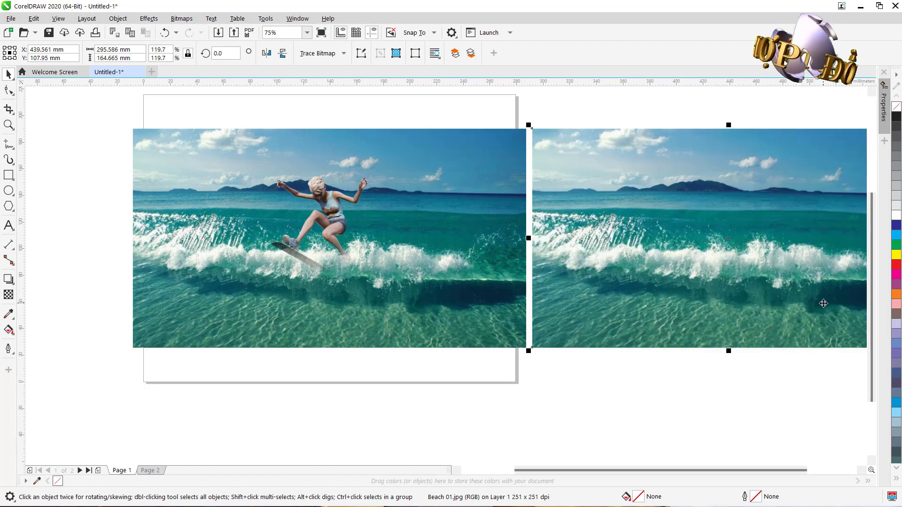
{"action": "key", "text": "F4"}
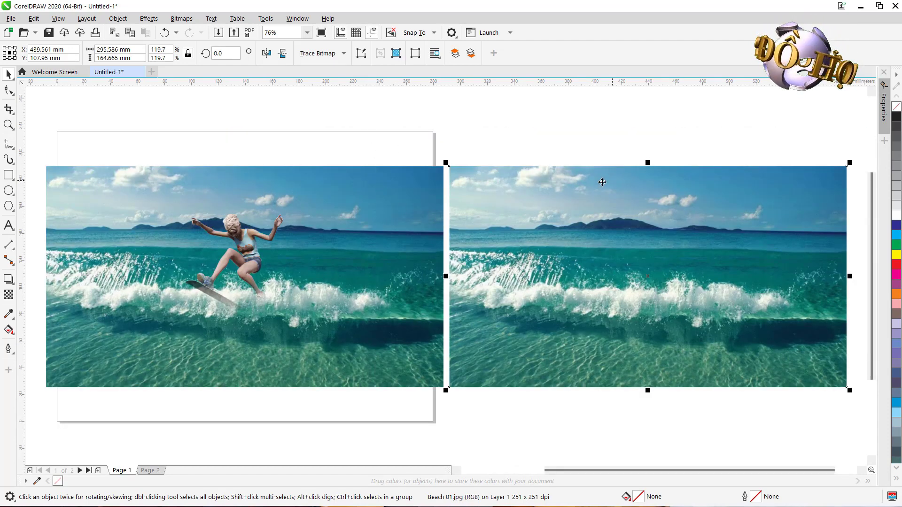
Step: Open the beach copy in PHOTO-PAINT with Edit Bitmap
{"action": "left_click", "coordinate": [529, 126]}
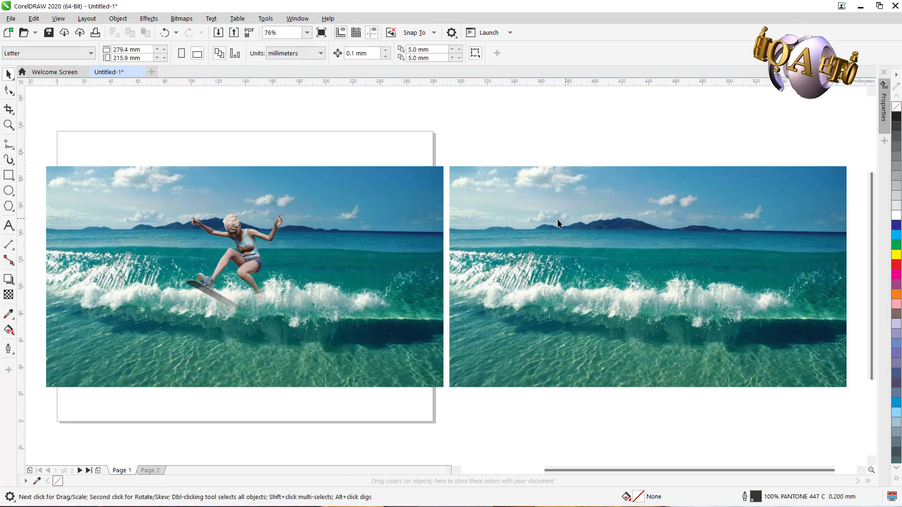
{"action": "left_click", "coordinate": [540, 211]}
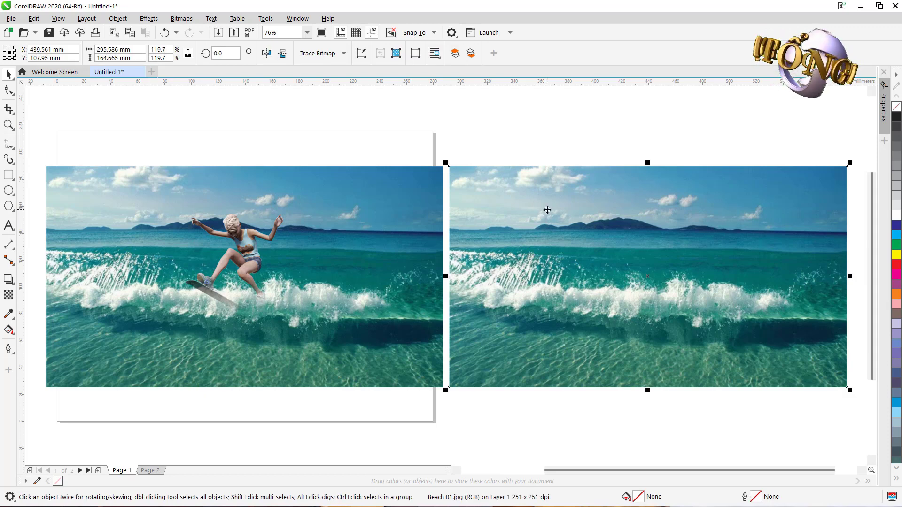
{"action": "right_click", "coordinate": [547, 210]}
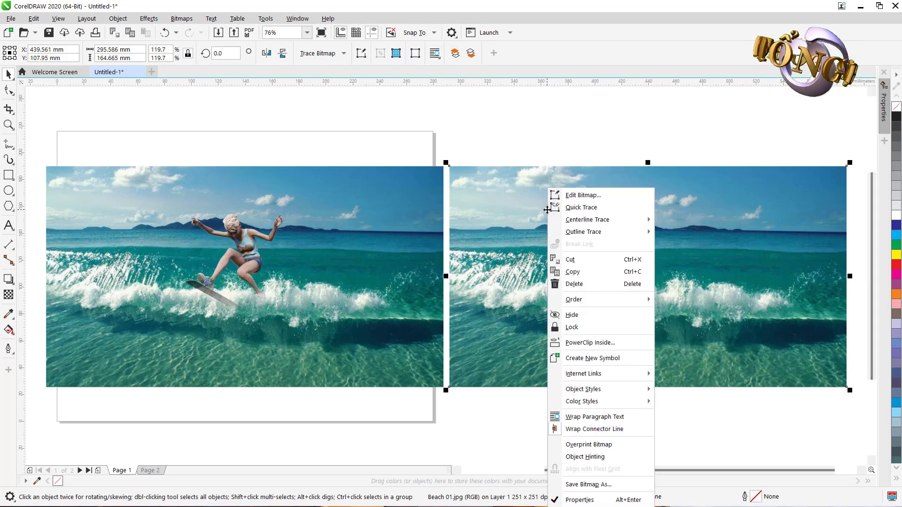
{"action": "left_click", "coordinate": [590, 195]}
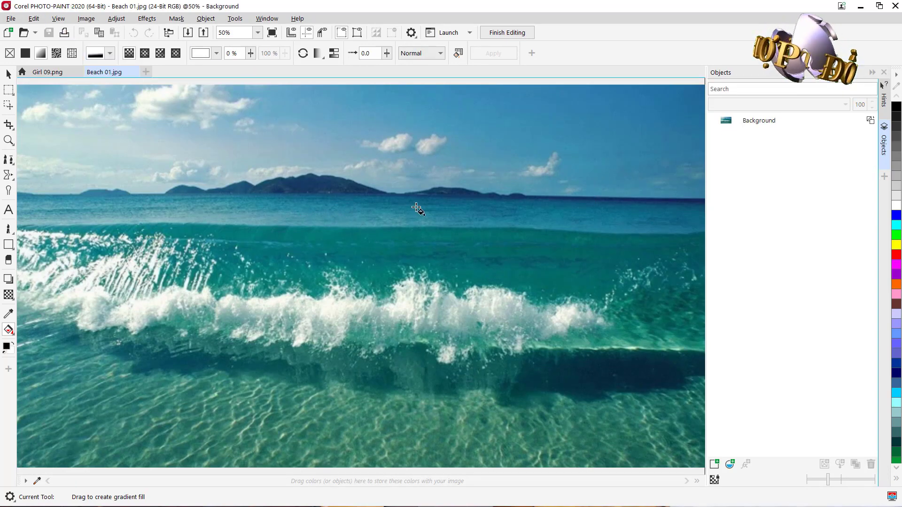
Step: Import the "alex" image into the beach document and place it to fill the whole canvas
{"action": "mouse_move", "coordinate": [516, 506]}
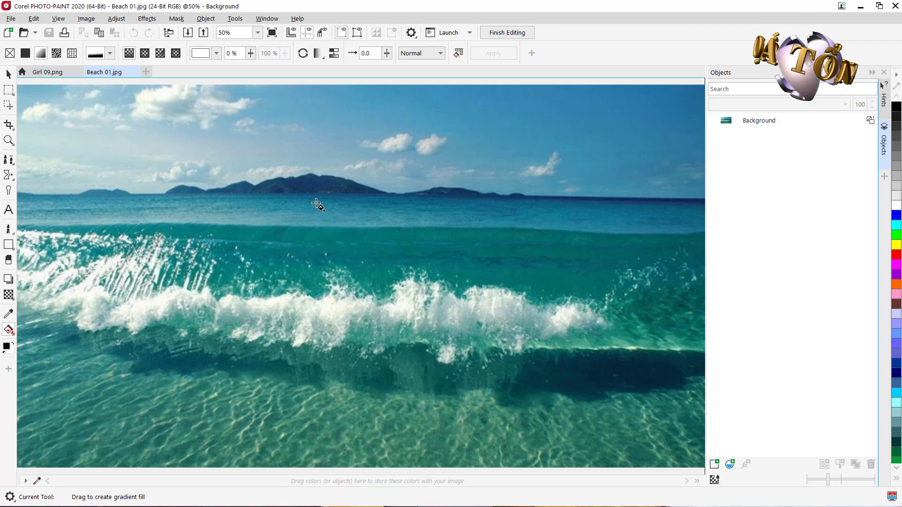
{"action": "scroll", "coordinate": [317, 205], "scroll_direction": "down", "scroll_amount": 1}
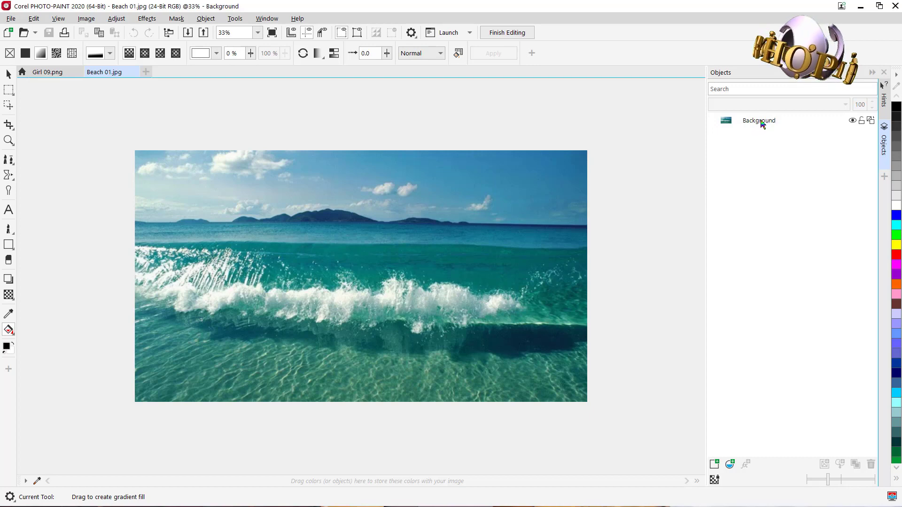
{"action": "mouse_move", "coordinate": [762, 124]}
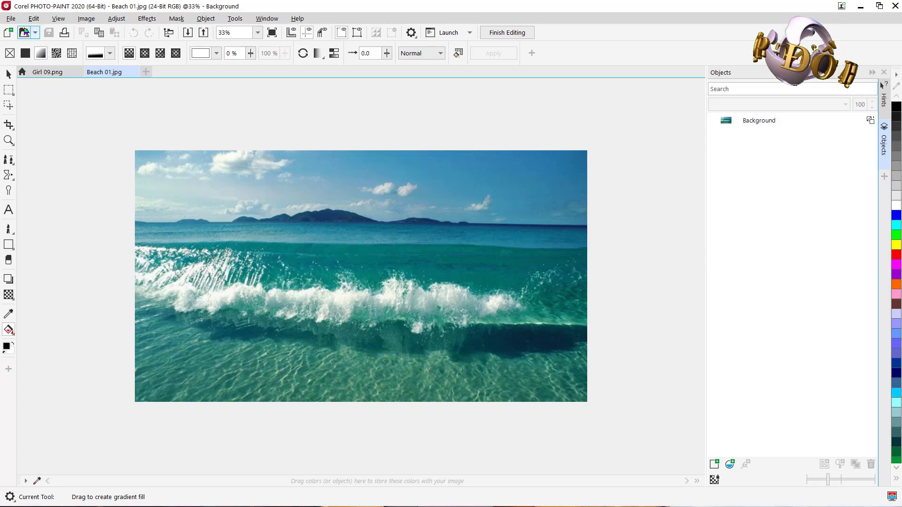
{"action": "left_click", "coordinate": [10, 18]}
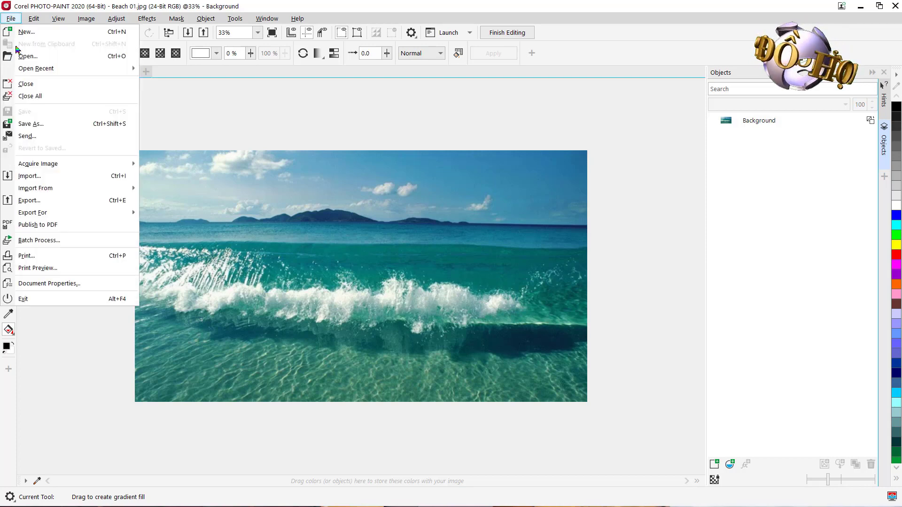
{"action": "left_click", "coordinate": [30, 176]}
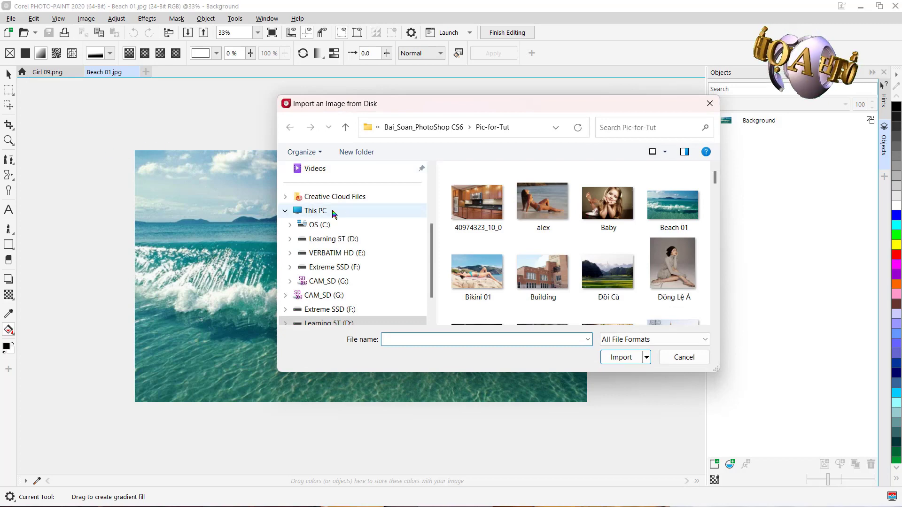
{"action": "scroll", "coordinate": [345, 207], "scroll_direction": "up", "scroll_amount": 3}
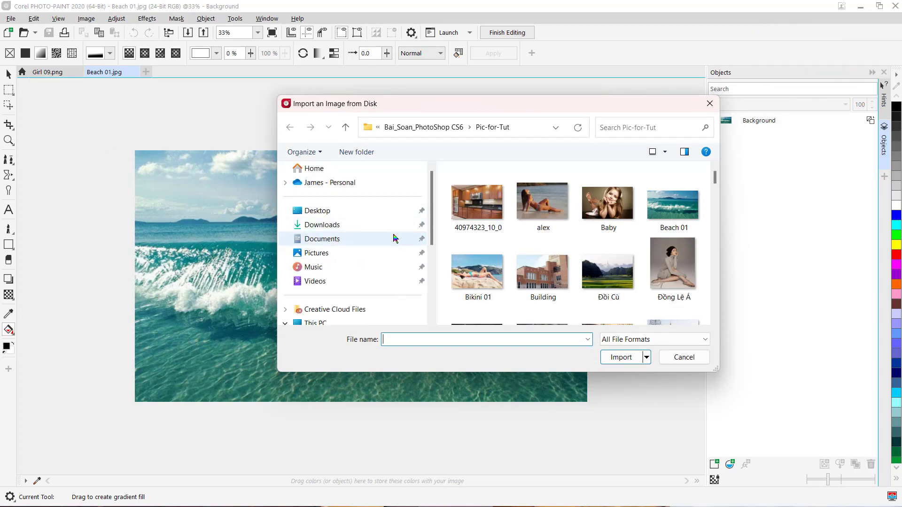
{"action": "left_click", "coordinate": [544, 204]}
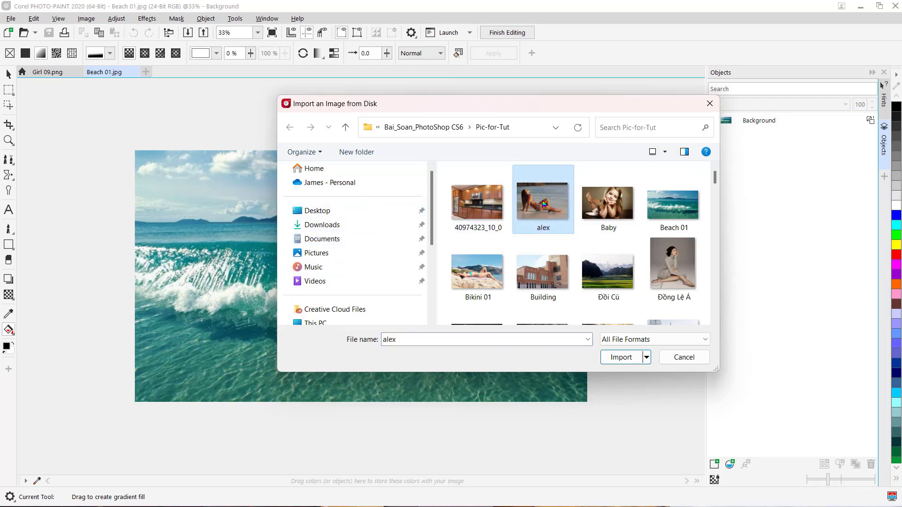
{"action": "left_click", "coordinate": [624, 360]}
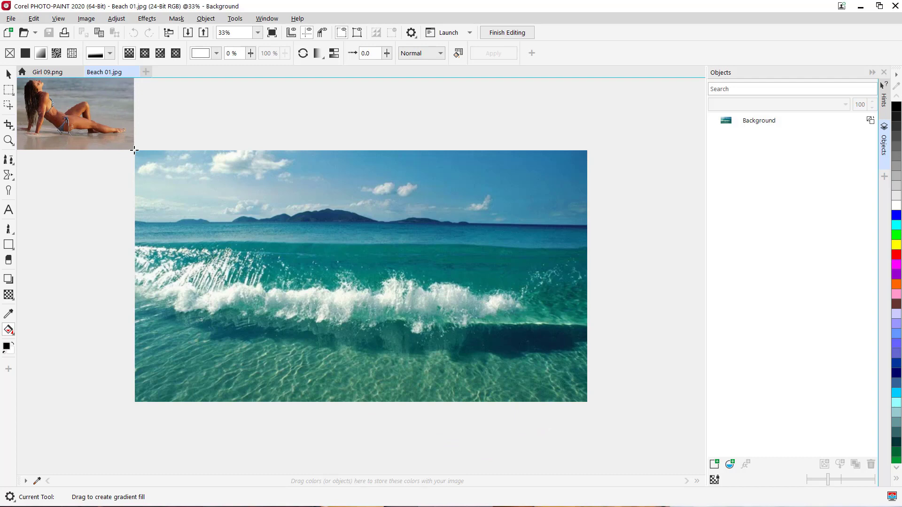
{"action": "left_click_drag", "start_coordinate": [134, 150], "coordinate": [586, 413]}
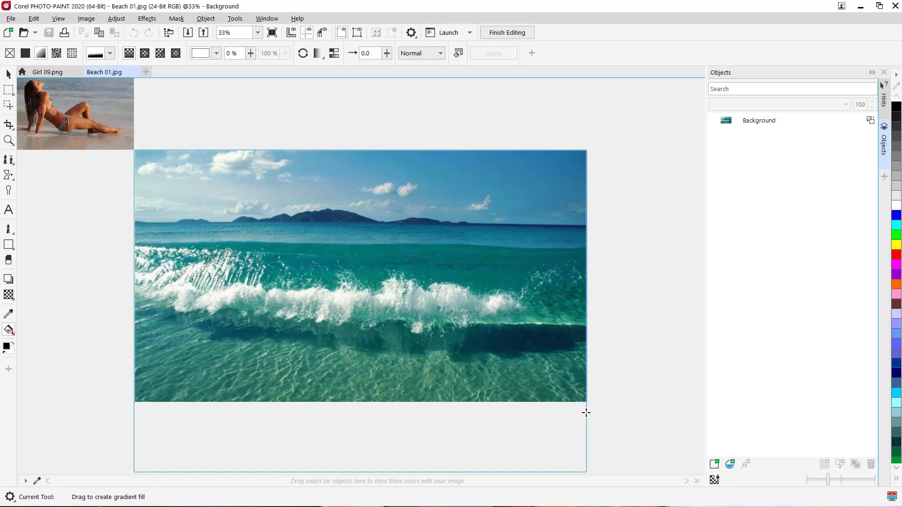
{"action": "left_click_drag", "start_coordinate": [586, 413], "coordinate": [585, 411]}
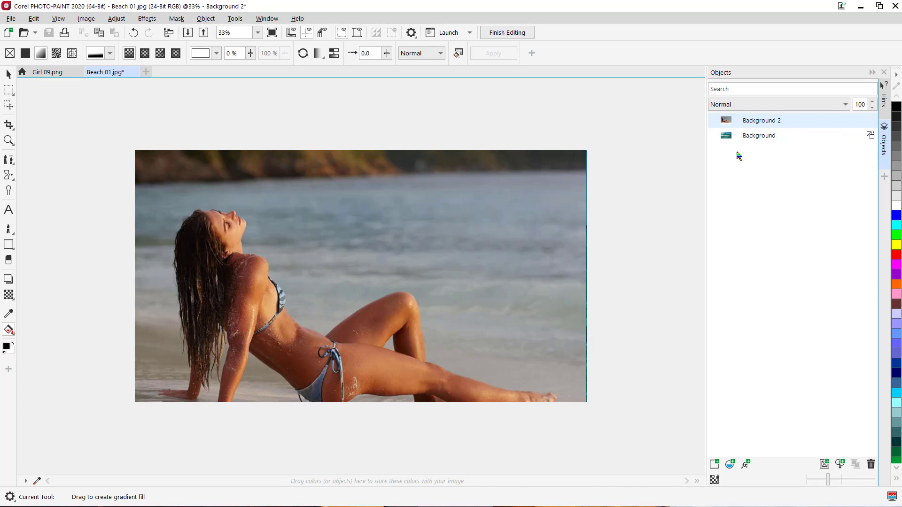
Step: Rename the imported object as girl
{"action": "double_click", "coordinate": [769, 121]}
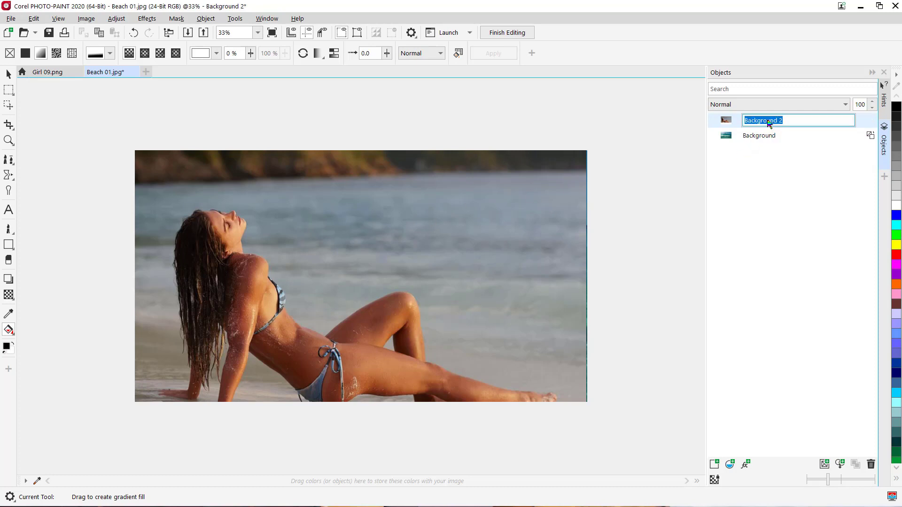
{"action": "type", "text": "girl"}
{"action": "key", "text": "Return"}
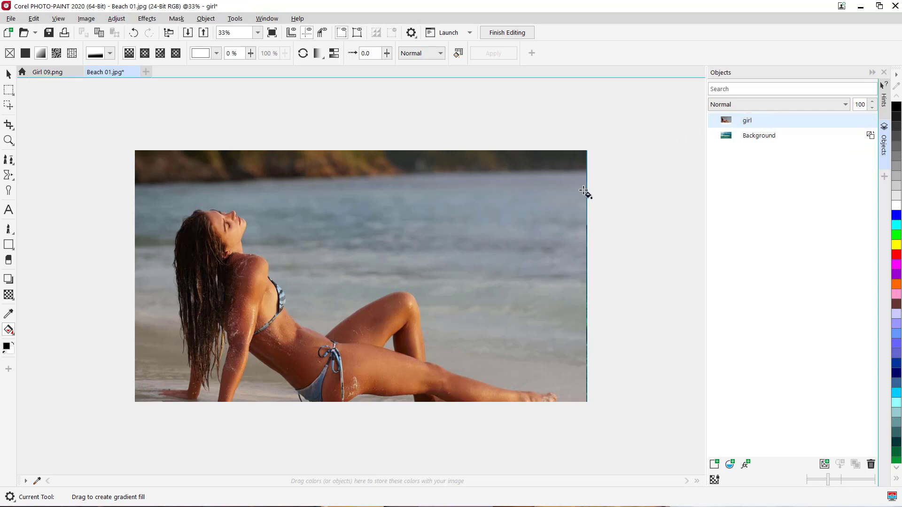
Step: Duplicate the Background object and rename the copy as beach
{"action": "left_click", "coordinate": [764, 140]}
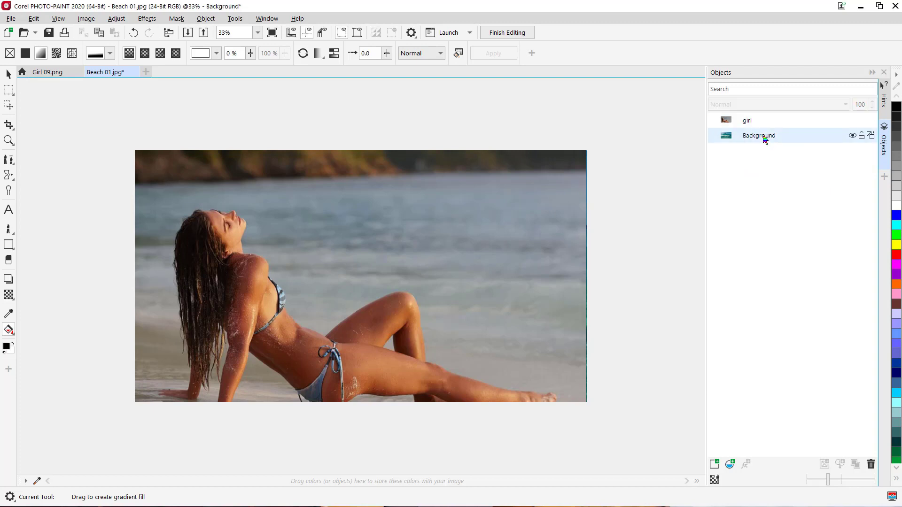
{"action": "right_click", "coordinate": [765, 140]}
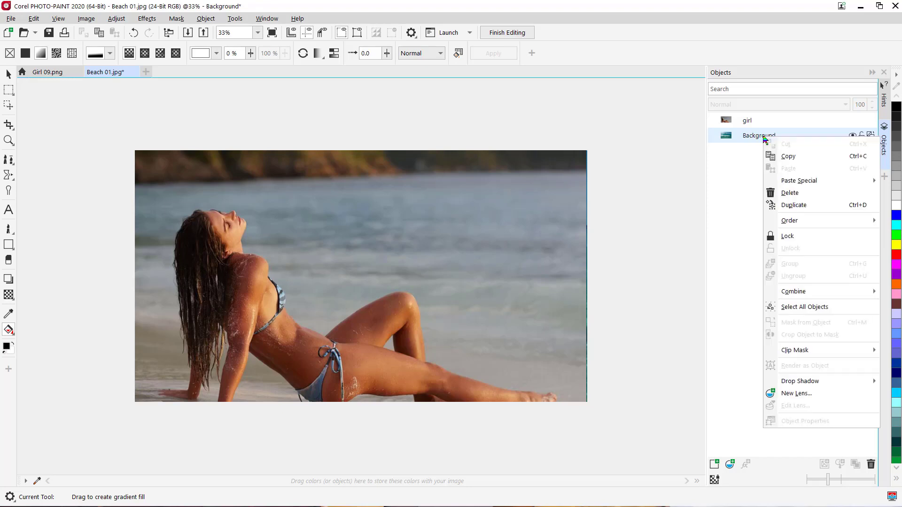
{"action": "left_click", "coordinate": [805, 206]}
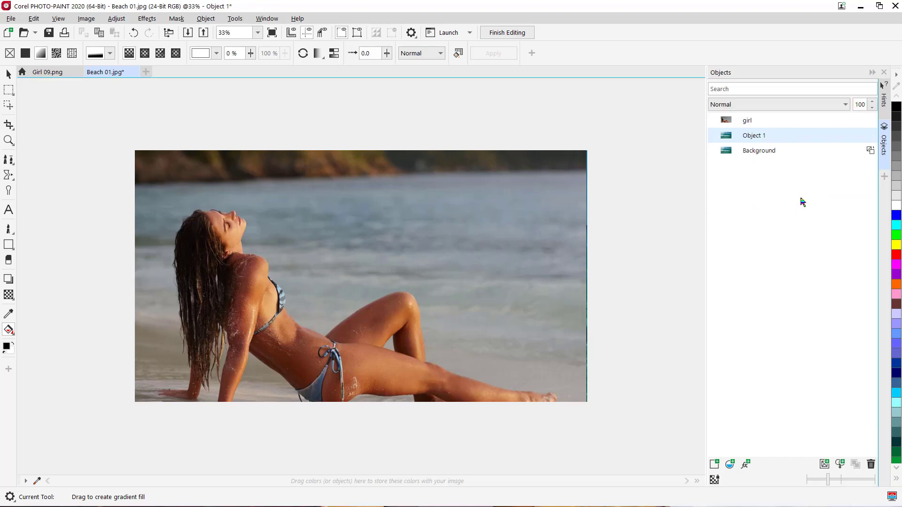
{"action": "double_click", "coordinate": [755, 136]}
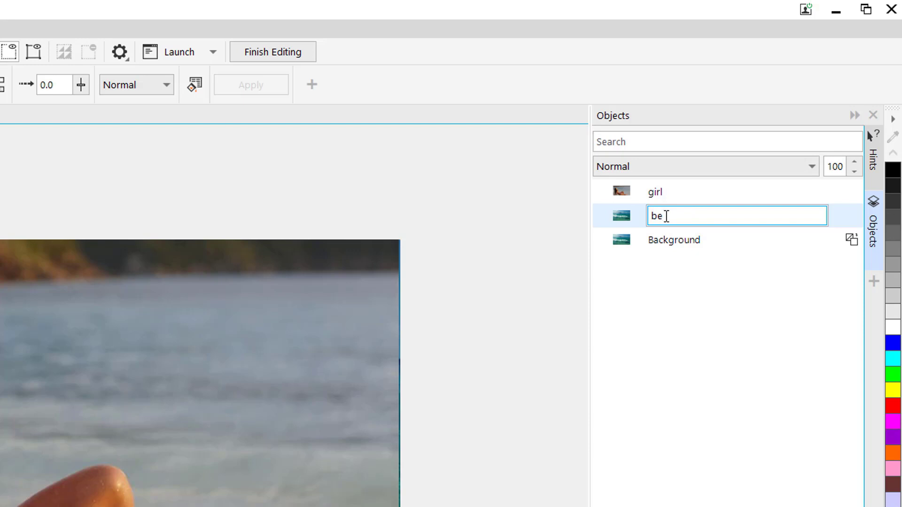
{"action": "type", "text": "ch"}
{"action": "key", "text": "Return"}
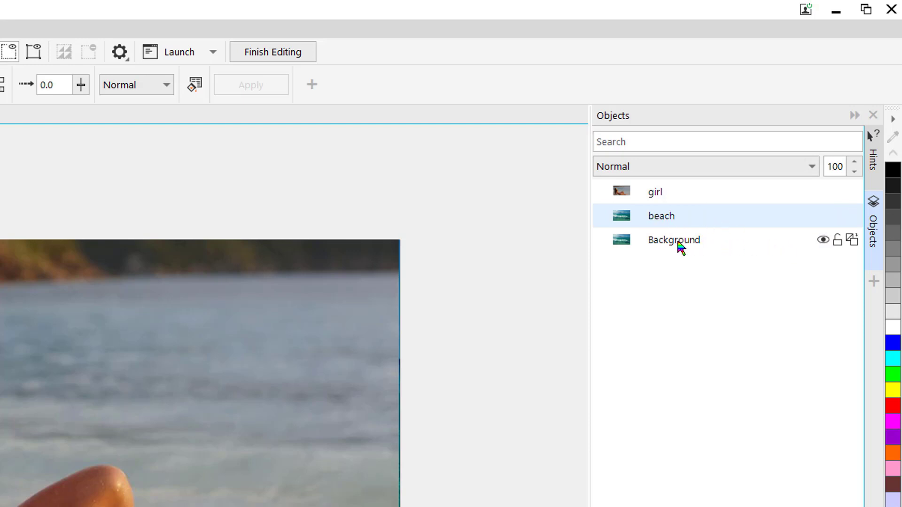
Step: Hide the original Background and move the beach object above the girl
{"action": "left_click", "coordinate": [823, 241]}
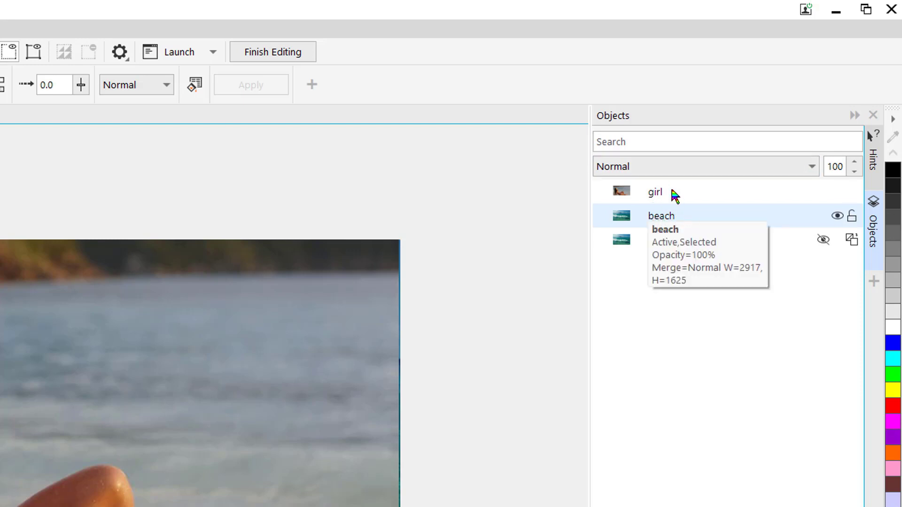
{"action": "left_click_drag", "start_coordinate": [647, 218], "coordinate": [648, 191]}
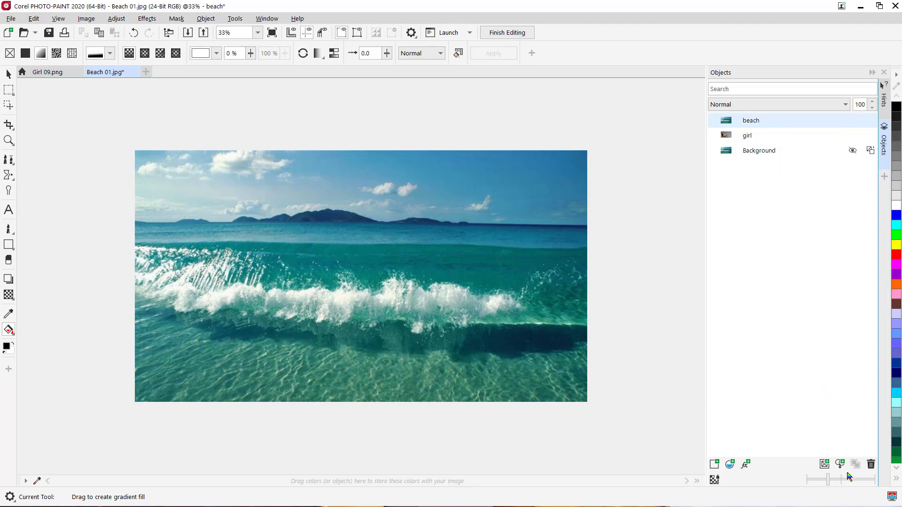
Step: Add a clip mask to the beach object and draw a vertical linear gradient on it from top to bottom
{"action": "left_click", "coordinate": [823, 465]}
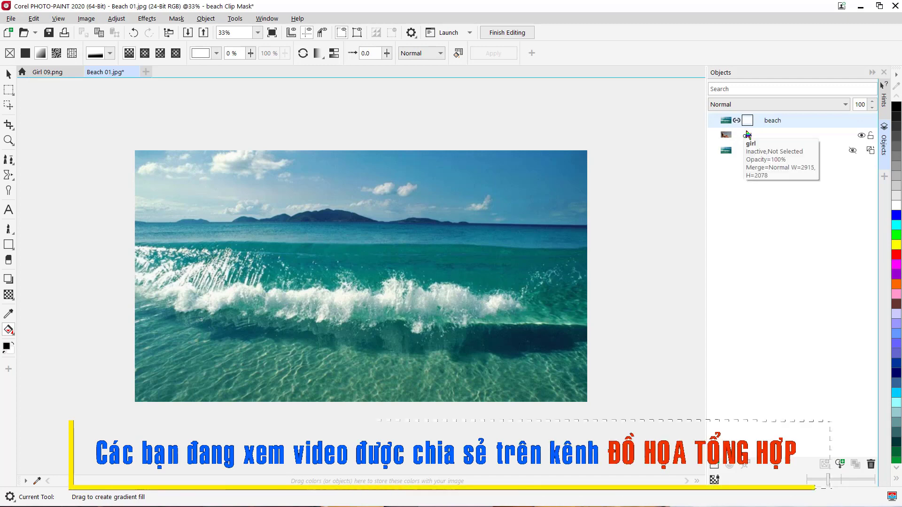
{"action": "left_click", "coordinate": [12, 335]}
{"action": "left_click", "coordinate": [67, 345]}
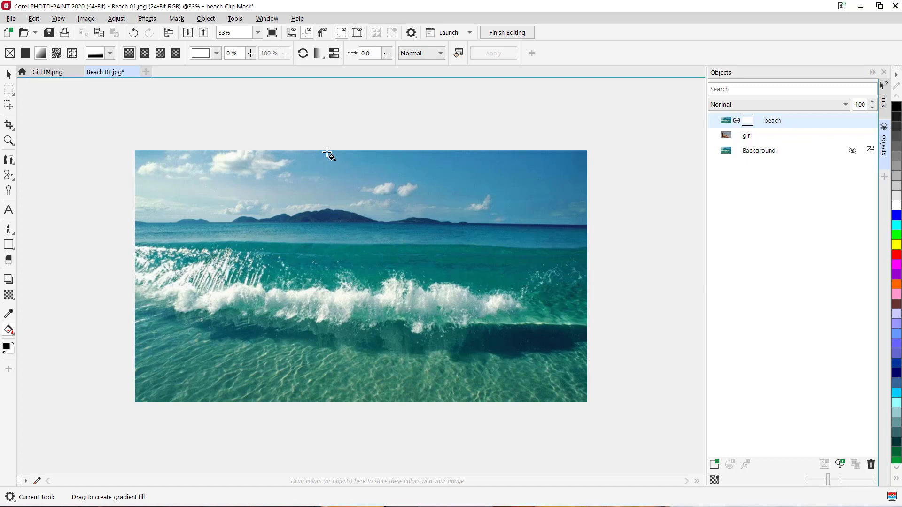
{"action": "left_click_drag", "start_coordinate": [328, 153], "coordinate": [332, 399]}
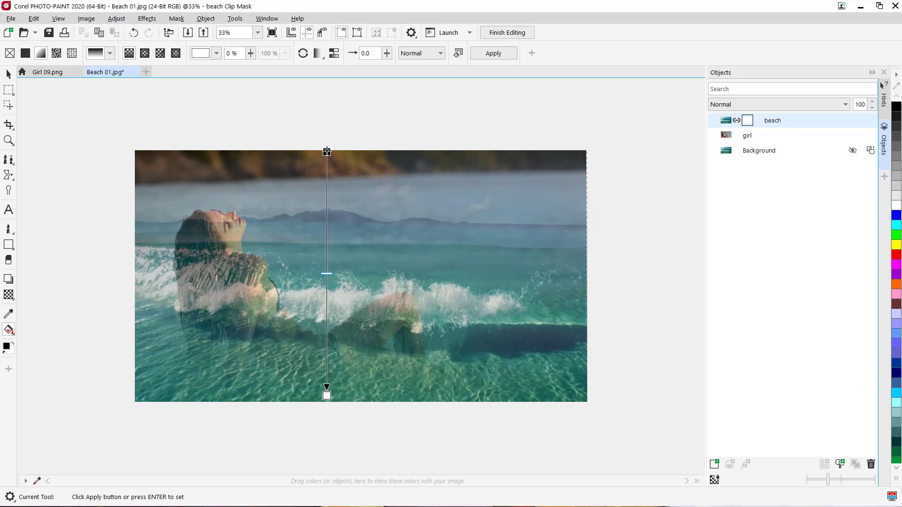
Step: Adjust the gradient so the beach fades in from the girl's hips to near the bottom, and apply it
{"action": "left_click_drag", "start_coordinate": [327, 151], "coordinate": [327, 304]}
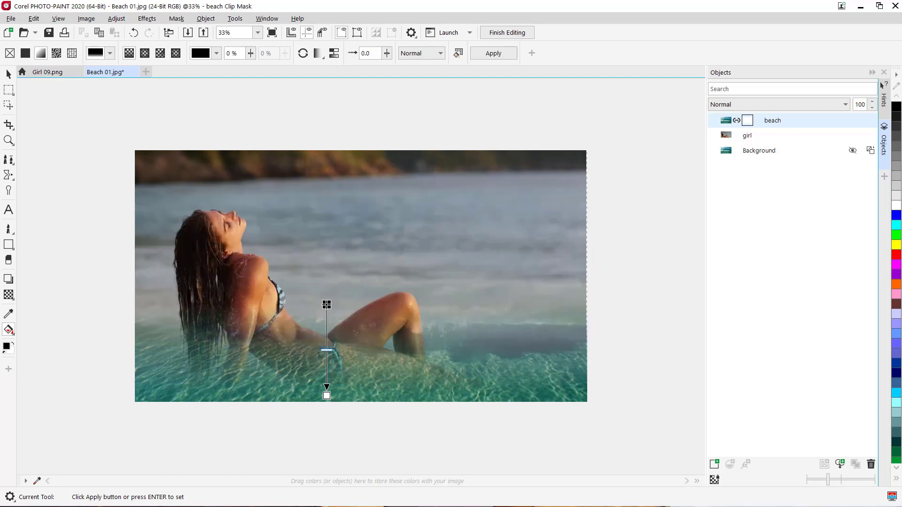
{"action": "left_click_drag", "start_coordinate": [327, 305], "coordinate": [327, 310]}
{"action": "left_click", "coordinate": [325, 352]}
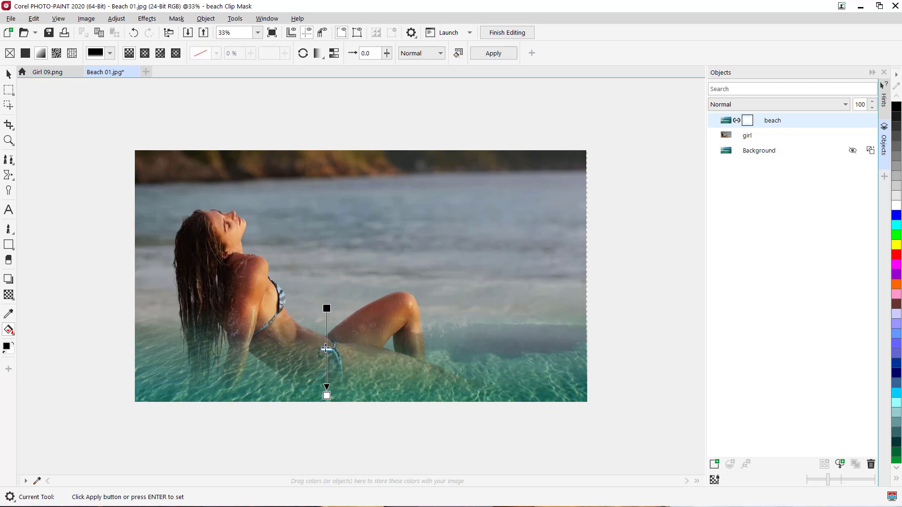
{"action": "left_click", "coordinate": [328, 397]}
{"action": "left_click_drag", "start_coordinate": [328, 396], "coordinate": [328, 389]}
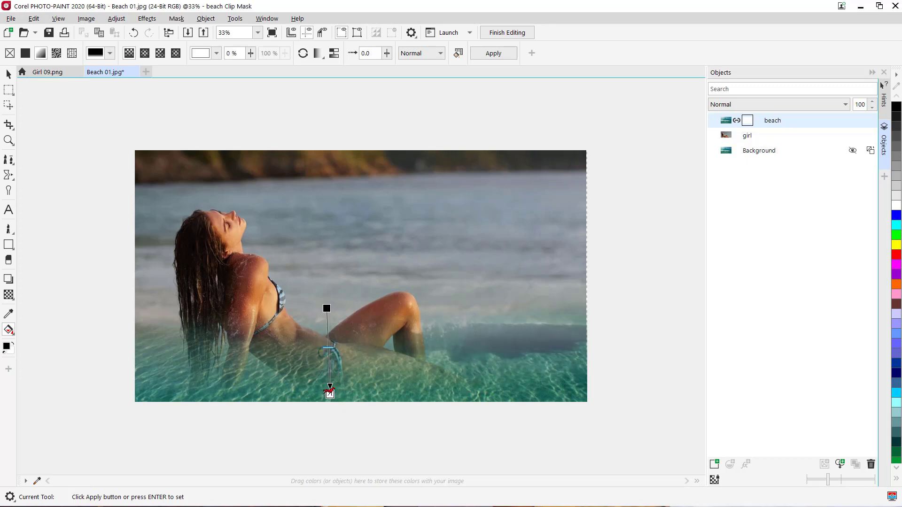
{"action": "left_click", "coordinate": [327, 351]}
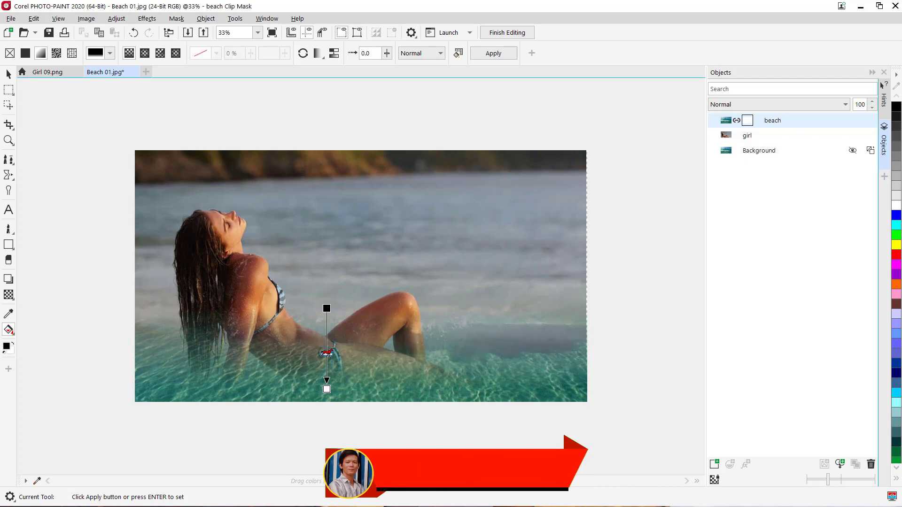
{"action": "left_click_drag", "start_coordinate": [327, 308], "coordinate": [326, 333]}
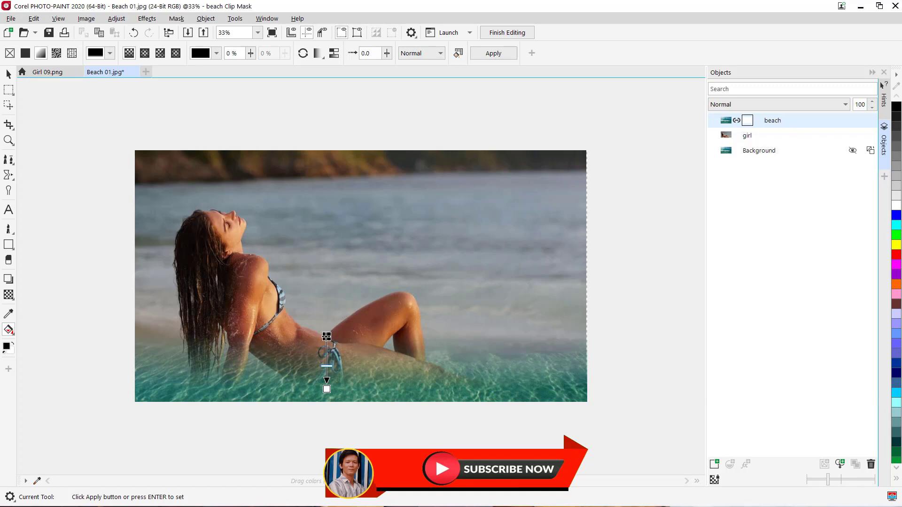
{"action": "left_click", "coordinate": [326, 365]}
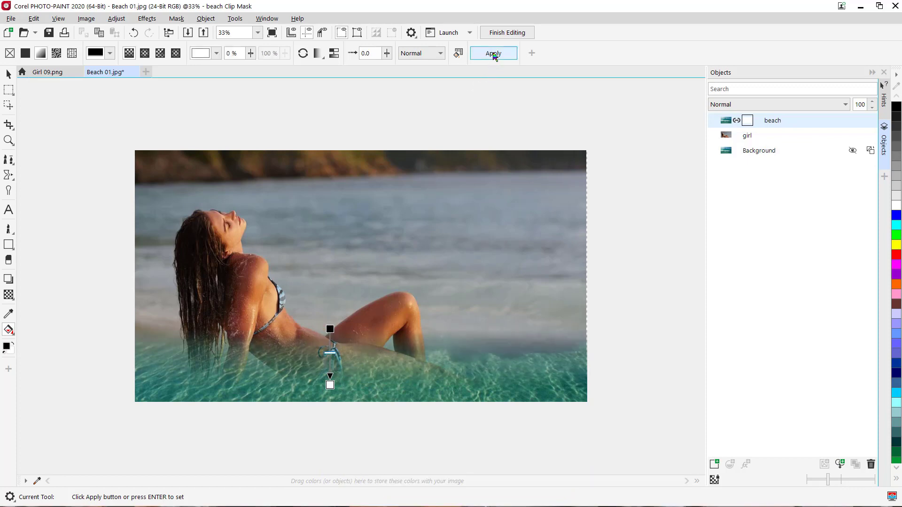
{"action": "left_click", "coordinate": [492, 55]}
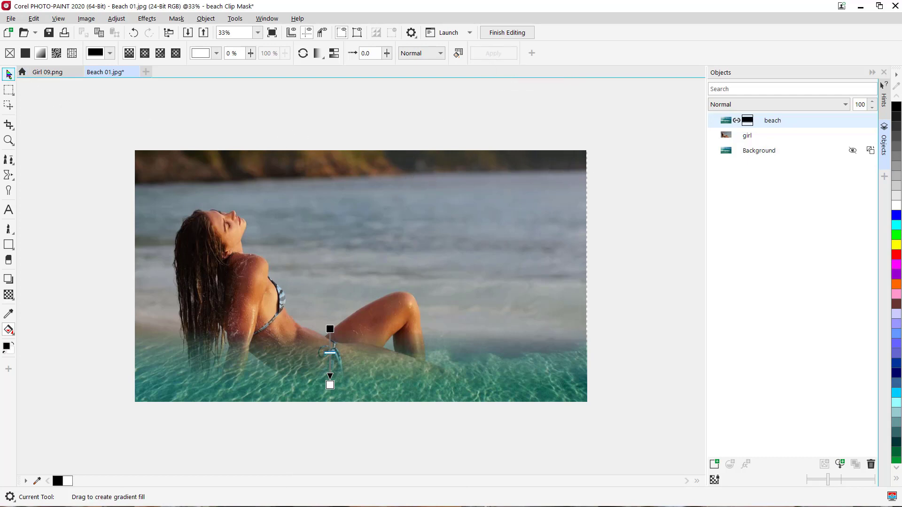
Step: Move the girl object up so her body sits above the water fade
{"action": "left_click", "coordinate": [9, 73]}
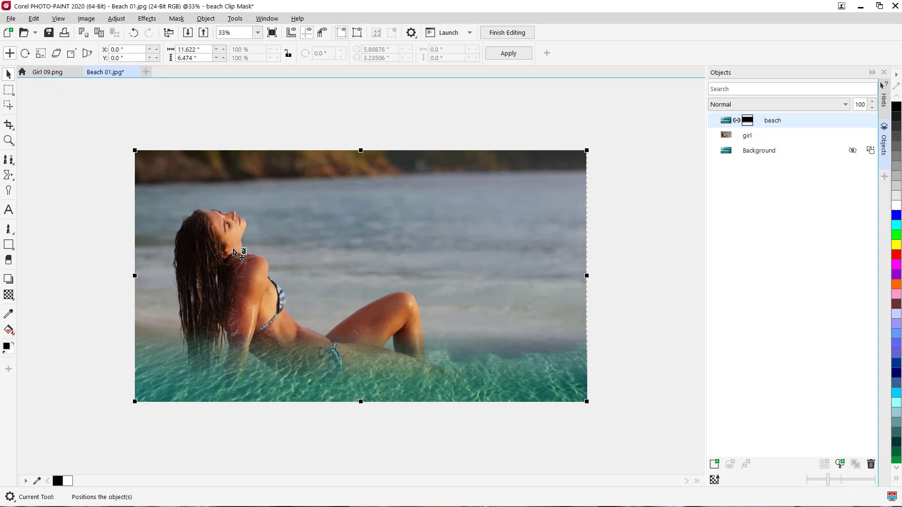
{"action": "left_click", "coordinate": [748, 139]}
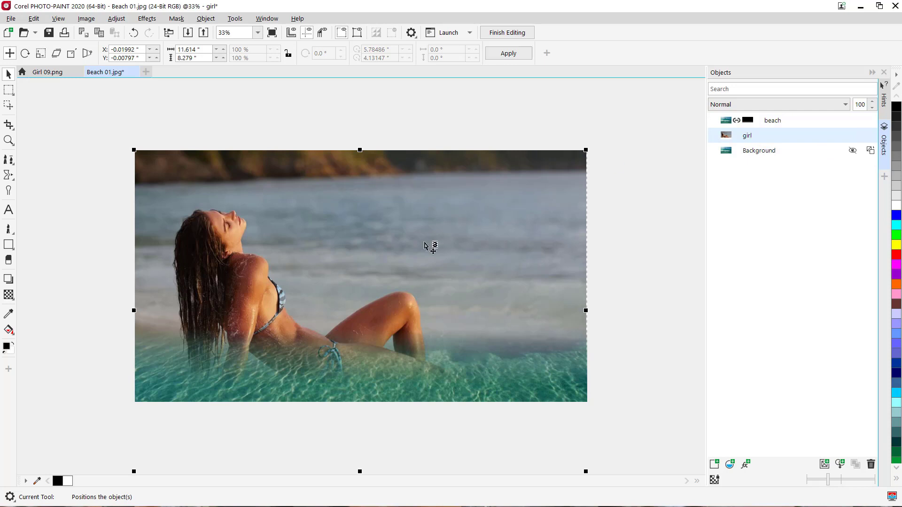
{"action": "left_click_drag", "start_coordinate": [422, 247], "coordinate": [425, 195]}
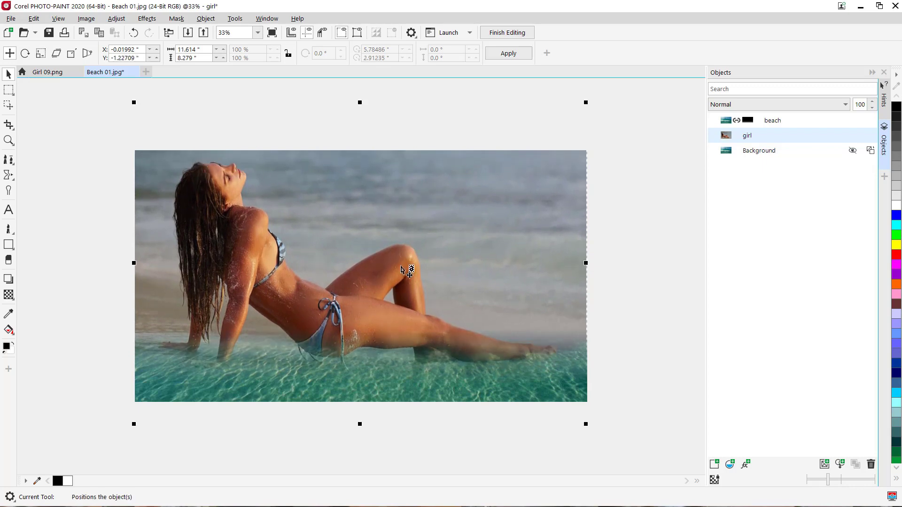
{"action": "left_click_drag", "start_coordinate": [414, 219], "coordinate": [414, 217]}
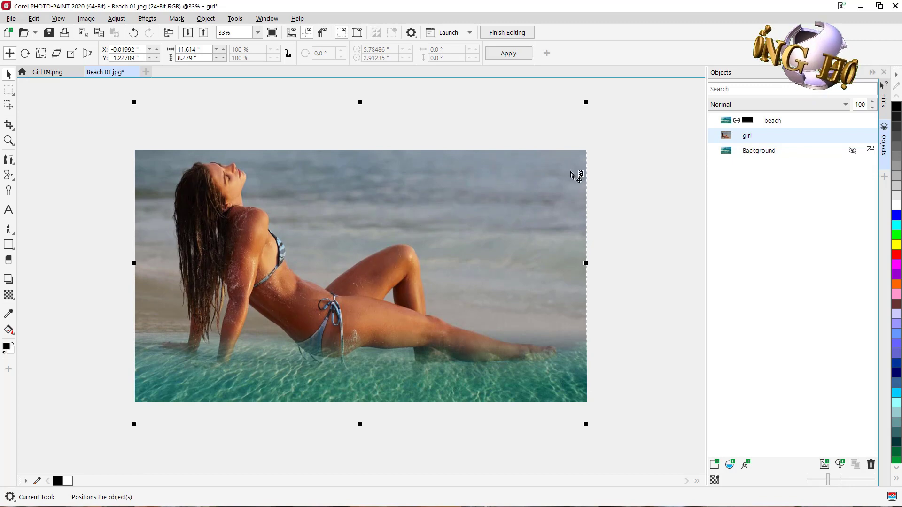
{"action": "left_click", "coordinate": [625, 179]}
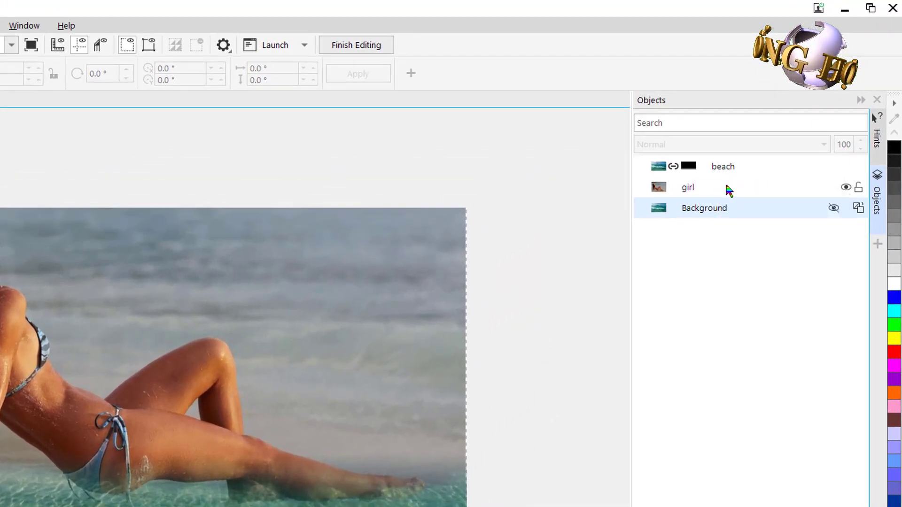
Step: Combine all objects with the background in the beach image
{"action": "left_click", "coordinate": [723, 184]}
{"action": "right_click", "coordinate": [722, 188]}
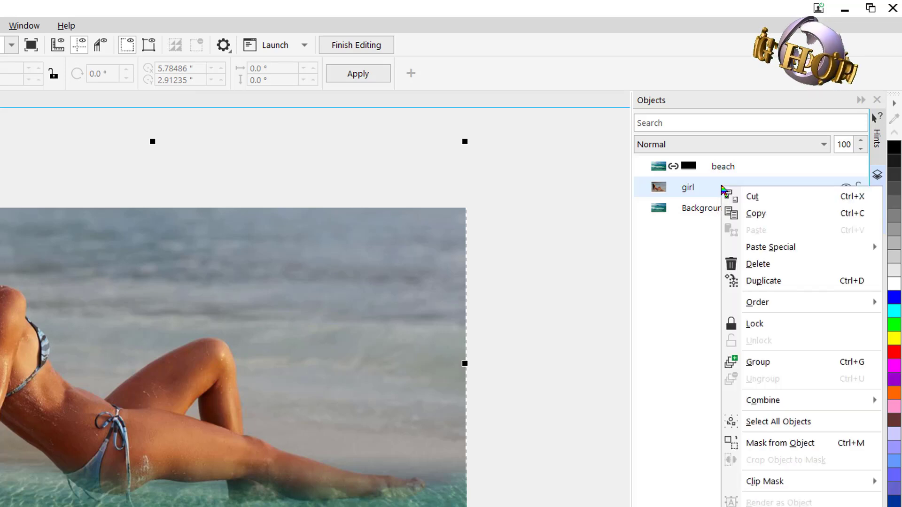
{"action": "mouse_move", "coordinate": [800, 410]}
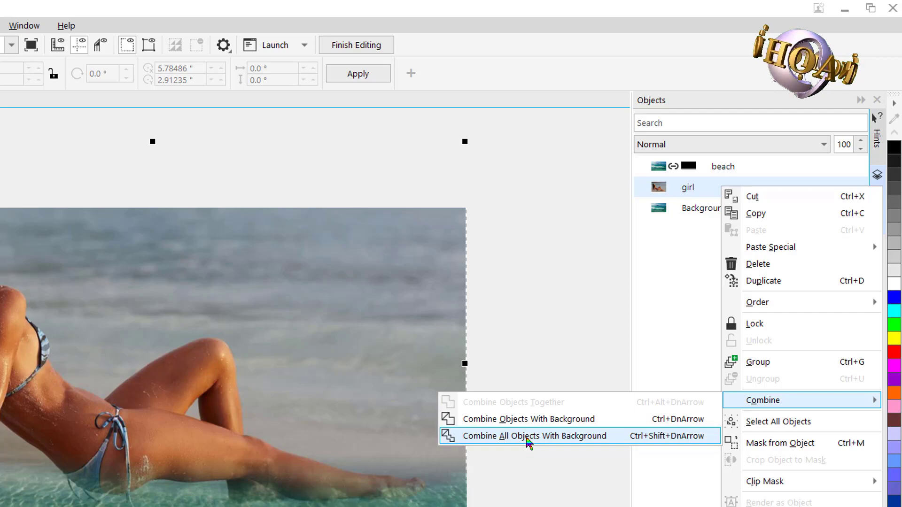
{"action": "left_click", "coordinate": [529, 441]}
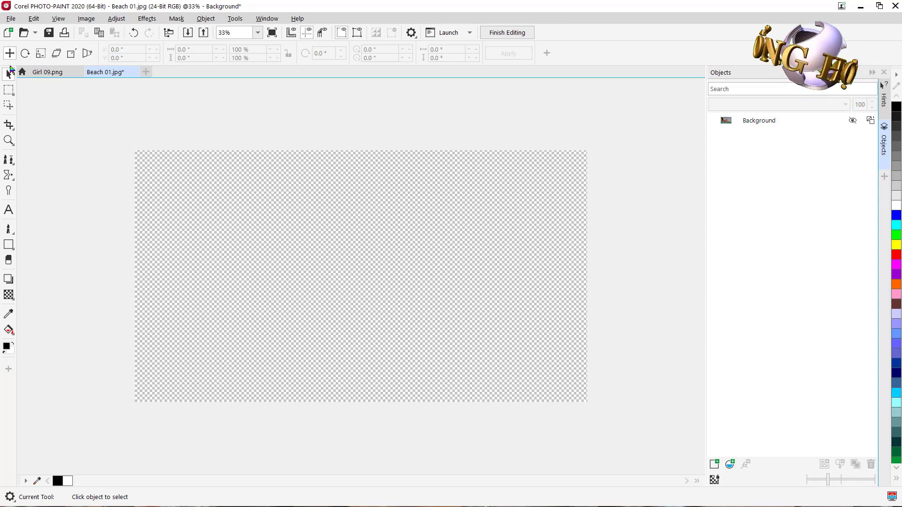
Step: Save the edited beach image and return to CorelDRAW
{"action": "left_click", "coordinate": [49, 33]}
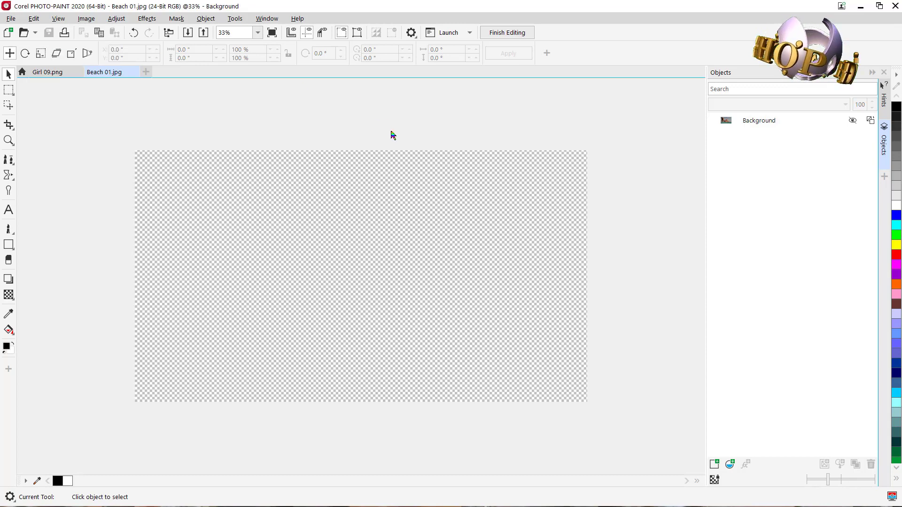
{"action": "left_click", "coordinate": [860, 8]}
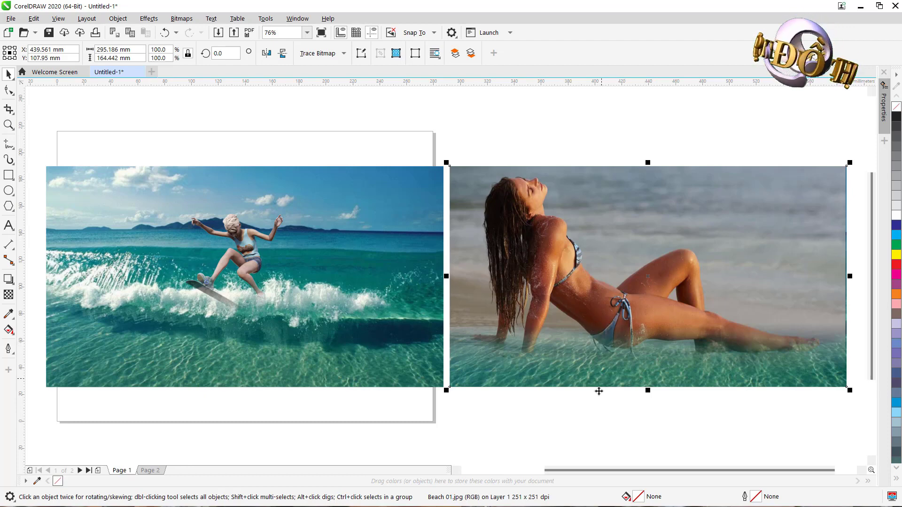
{"action": "mouse_move", "coordinate": [522, 501]}
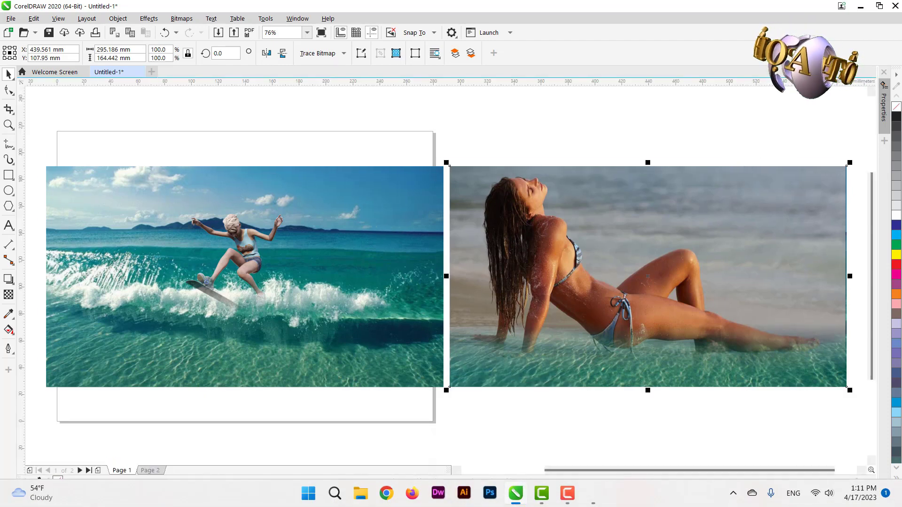
{"action": "left_click", "coordinate": [860, 7]}
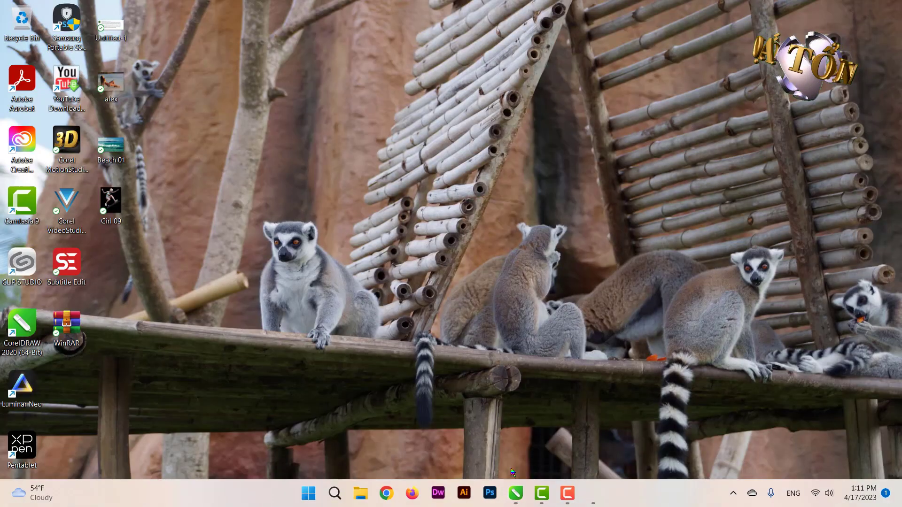
{"action": "left_click", "coordinate": [515, 493]}
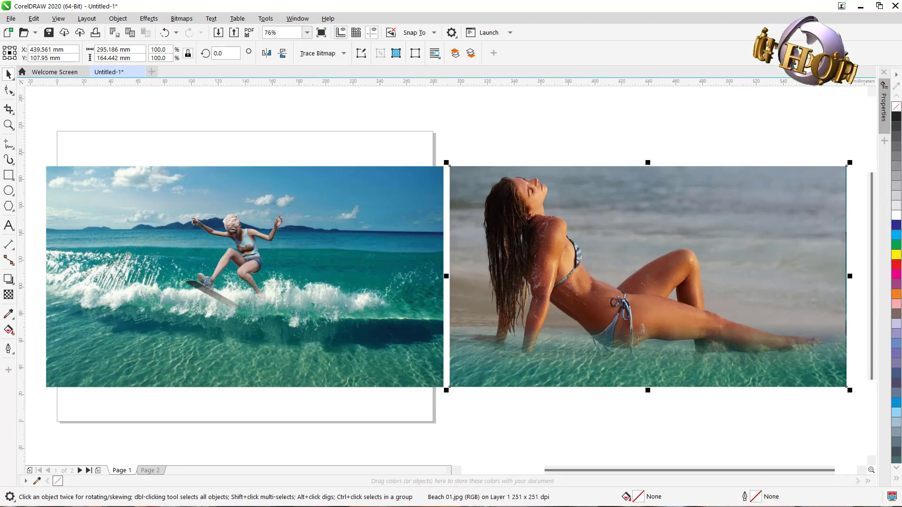
{"action": "left_click", "coordinate": [878, 6]}
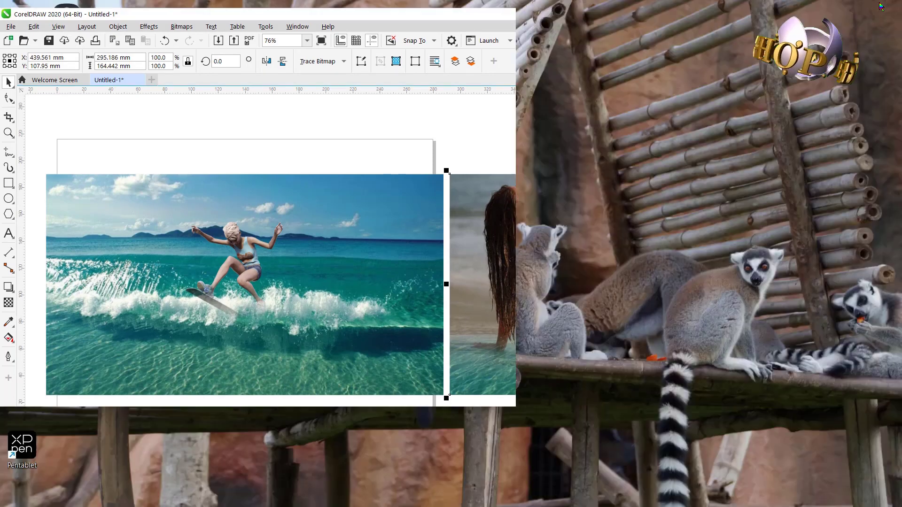
{"action": "left_click_drag", "start_coordinate": [386, 19], "coordinate": [408, 24]}
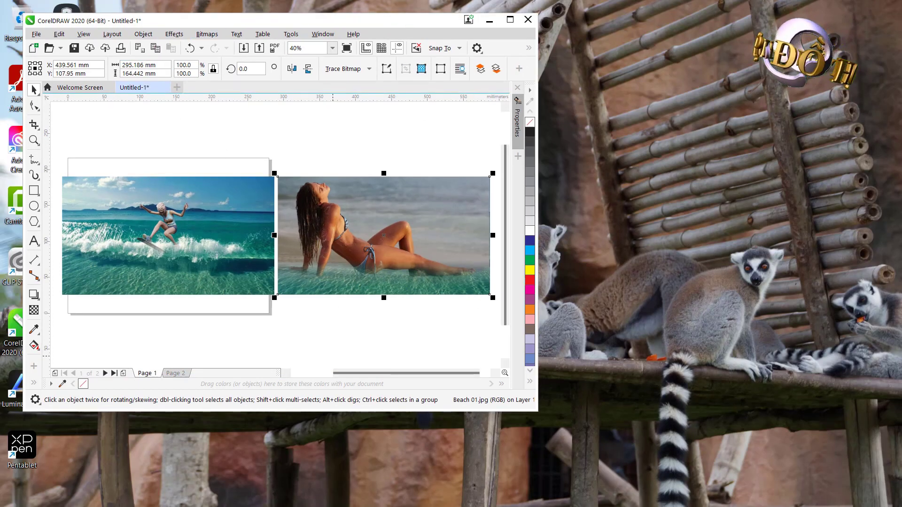
{"action": "mouse_move", "coordinate": [550, 504]}
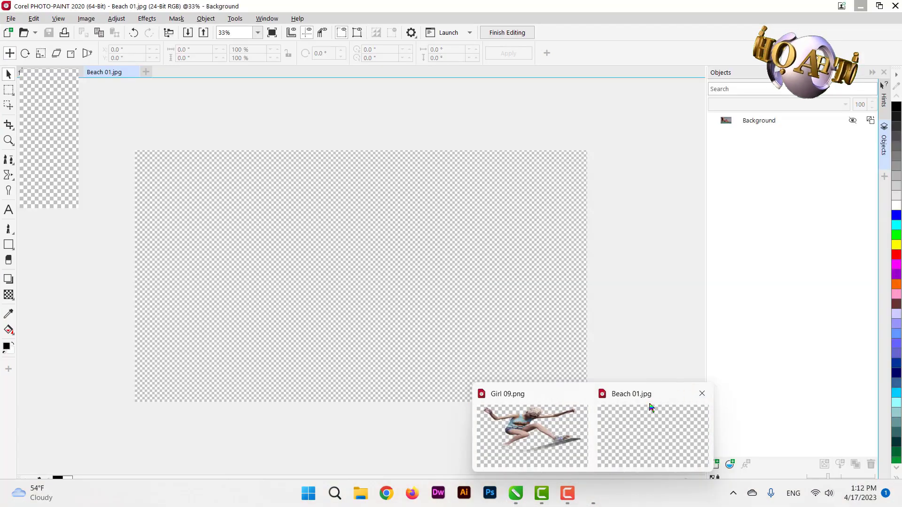
{"action": "left_click", "coordinate": [651, 408]}
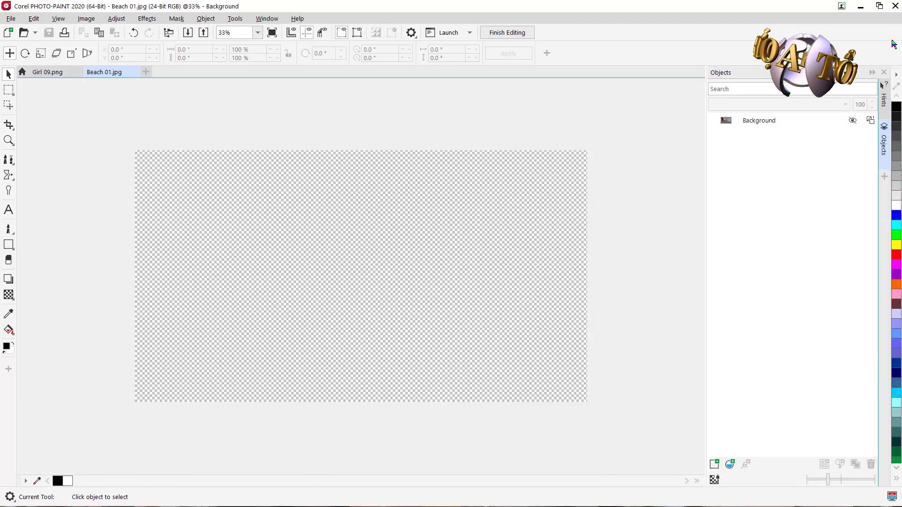
{"action": "left_click", "coordinate": [897, 5]}
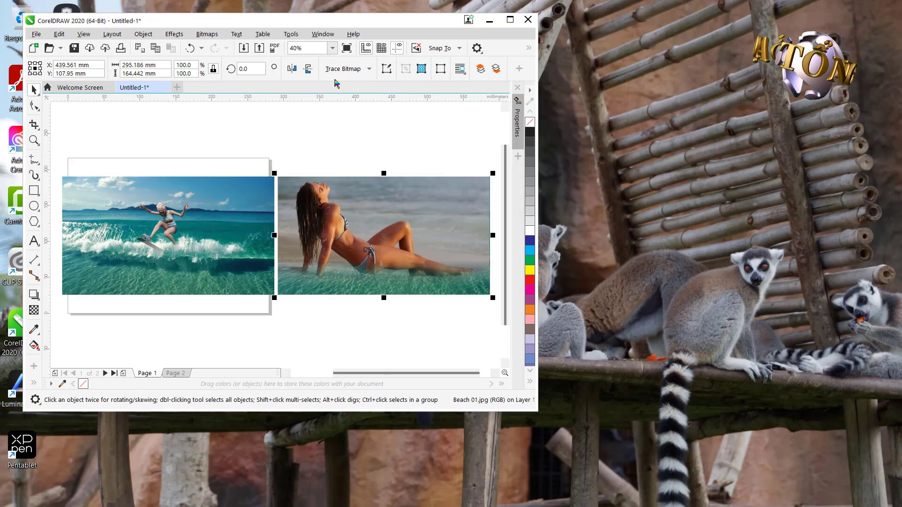
{"action": "left_click", "coordinate": [510, 19]}
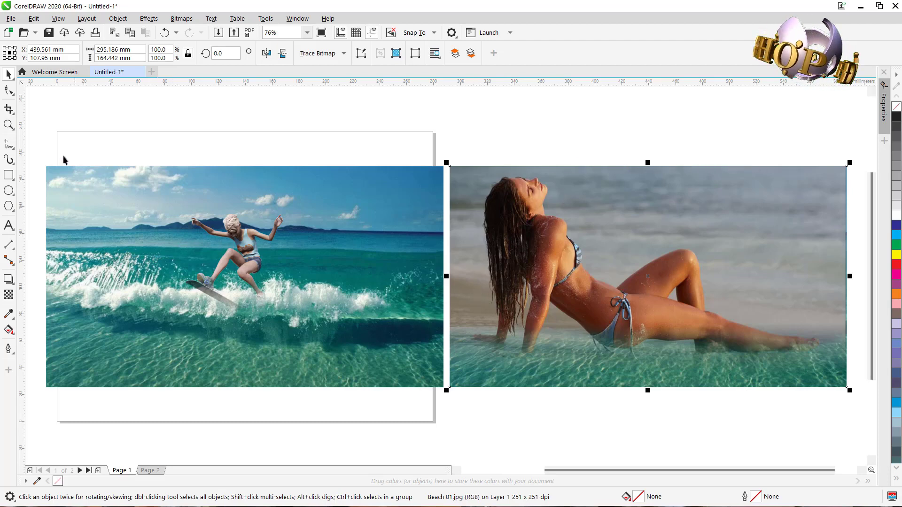
Step: Select the surfing girl on the left beach image and move her slightly lower
{"action": "left_click", "coordinate": [248, 255]}
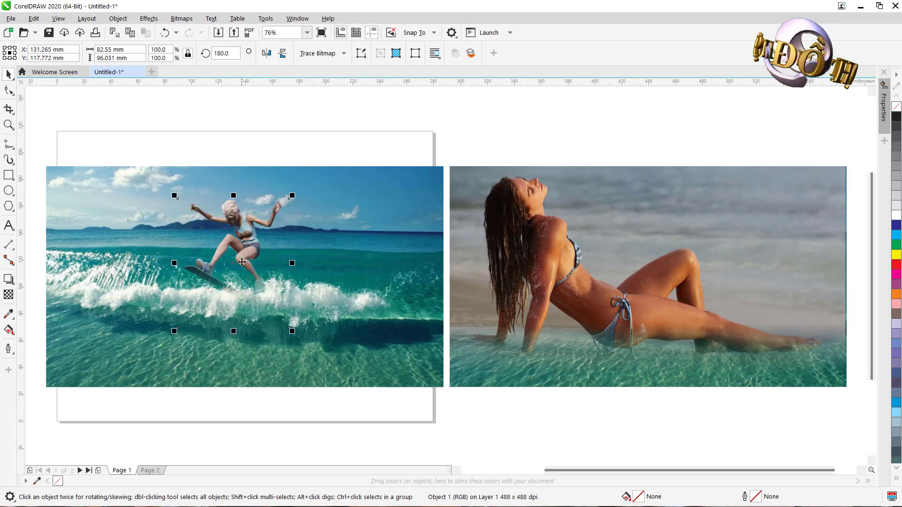
{"action": "left_click_drag", "start_coordinate": [246, 241], "coordinate": [246, 248]}
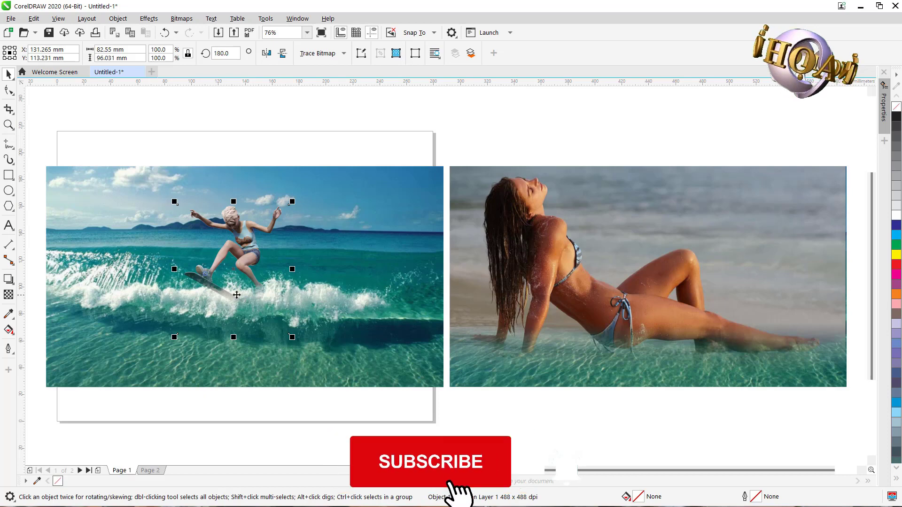
{"action": "left_click_drag", "start_coordinate": [242, 258], "coordinate": [241, 252]}
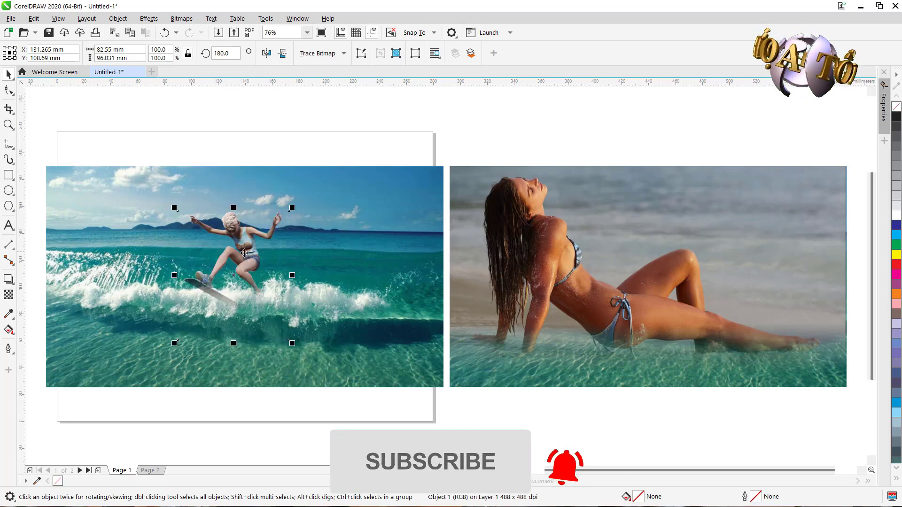